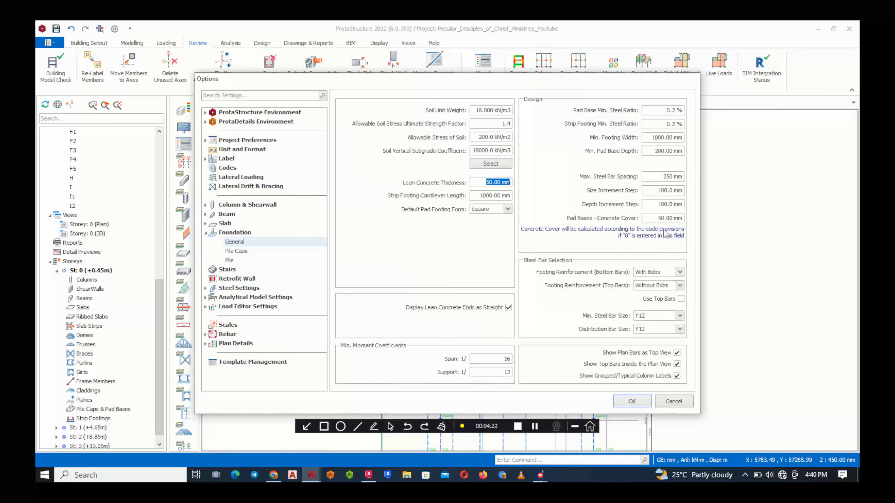
Keep the pad-base concrete cover at 50 mm in the general foundation settings and accept the options
click(664, 219)
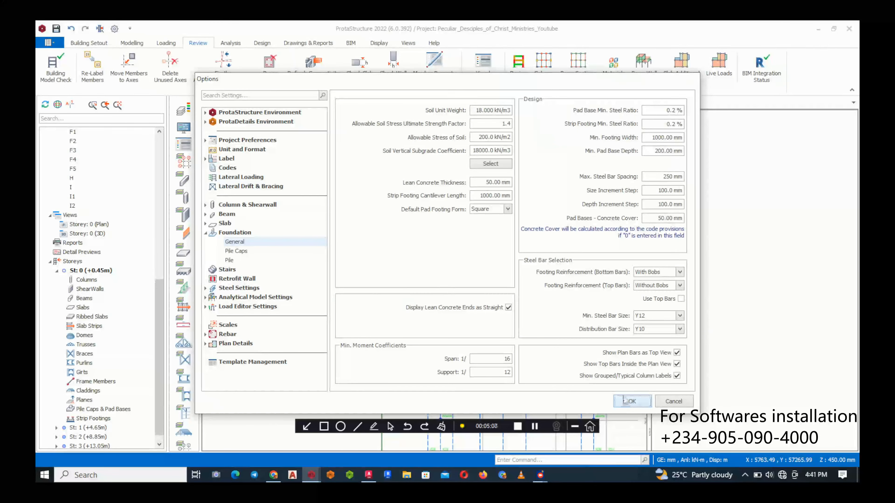
click(631, 401)
scroll(465, 275, down, 2)
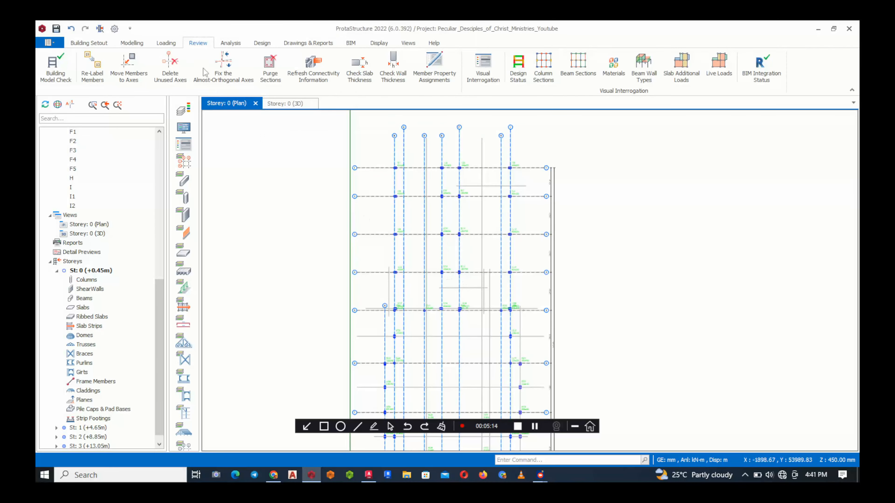
Review the loading combinations from the building analysis pre-analysis settings, and close both dialogs without changes
click(226, 44)
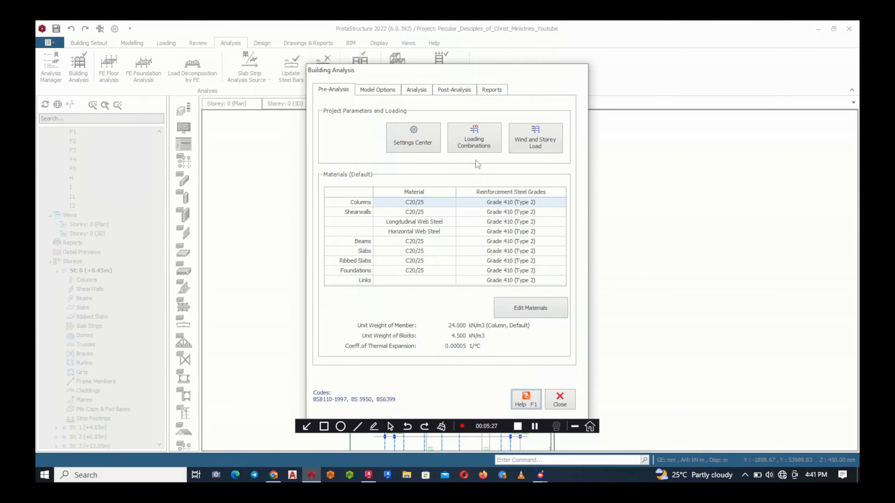
click(475, 147)
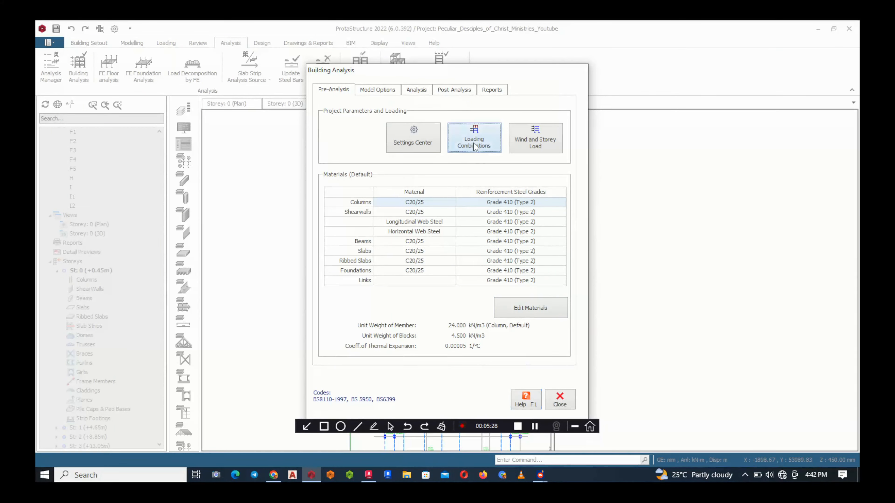
click(490, 142)
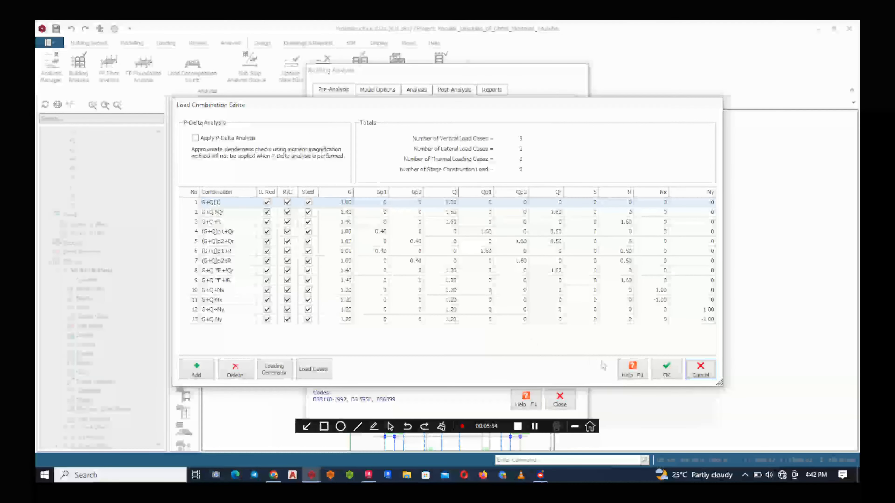
click(700, 377)
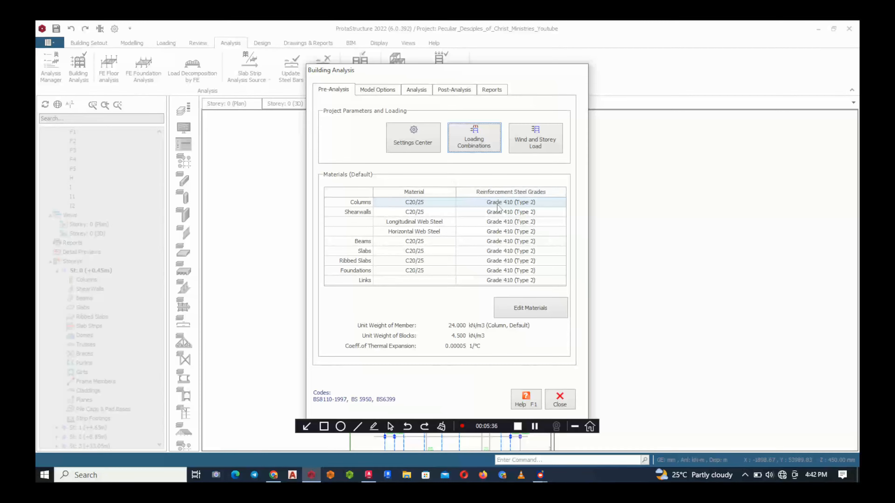
click(559, 400)
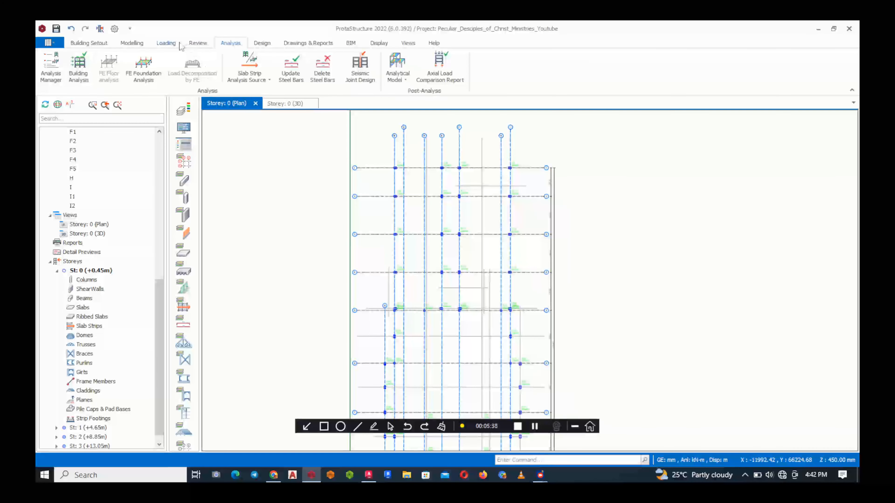
Open the automatic loading generator from the load combinations and examine its vertical and horizontal combination options
click(166, 43)
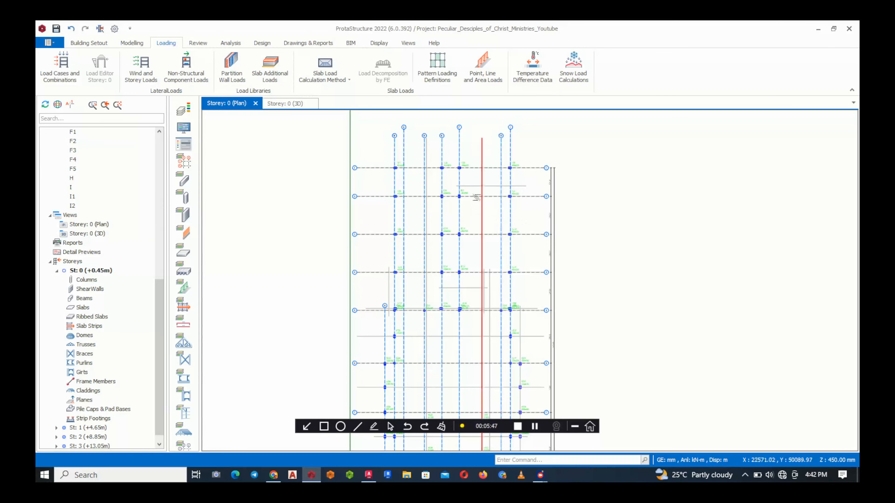
click(62, 69)
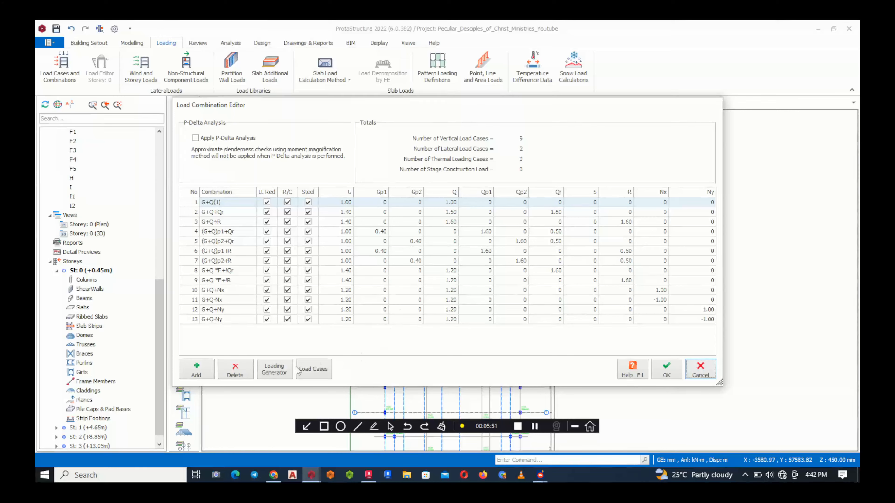
click(271, 370)
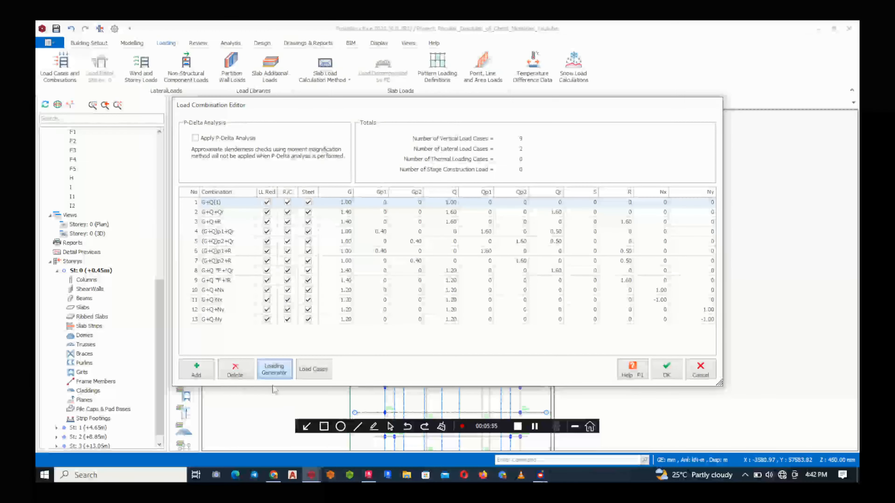
click(272, 370)
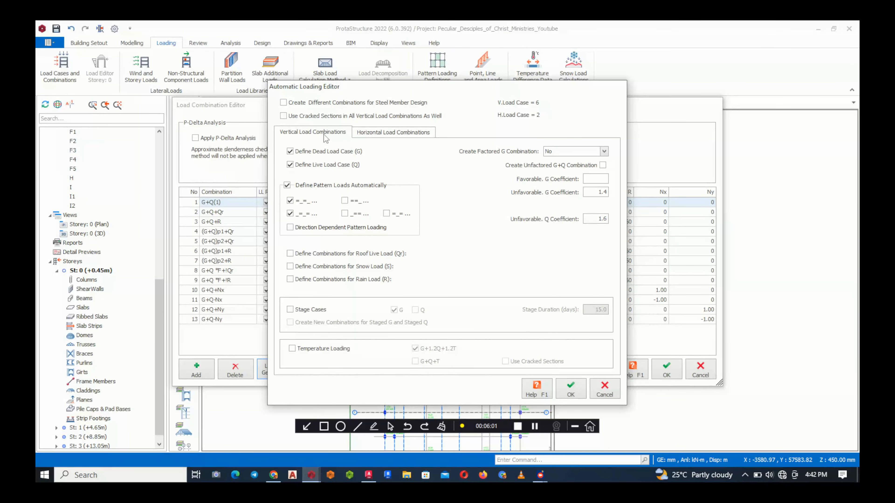
click(405, 134)
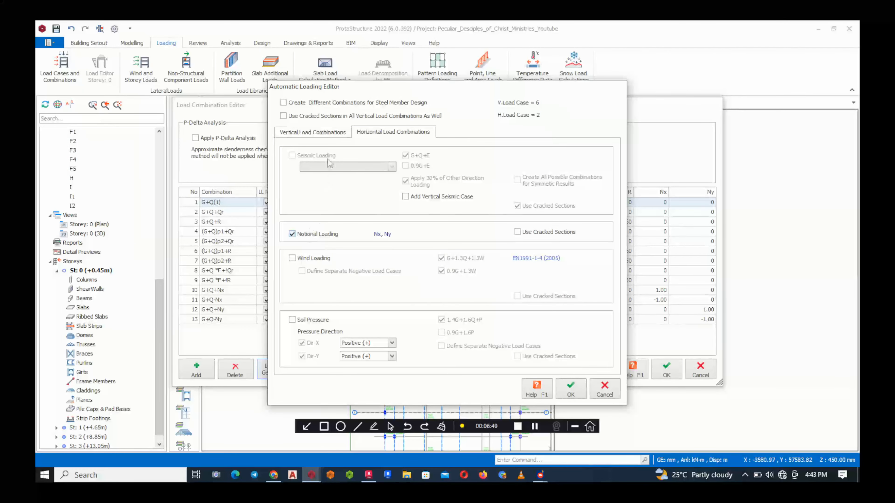
click(313, 133)
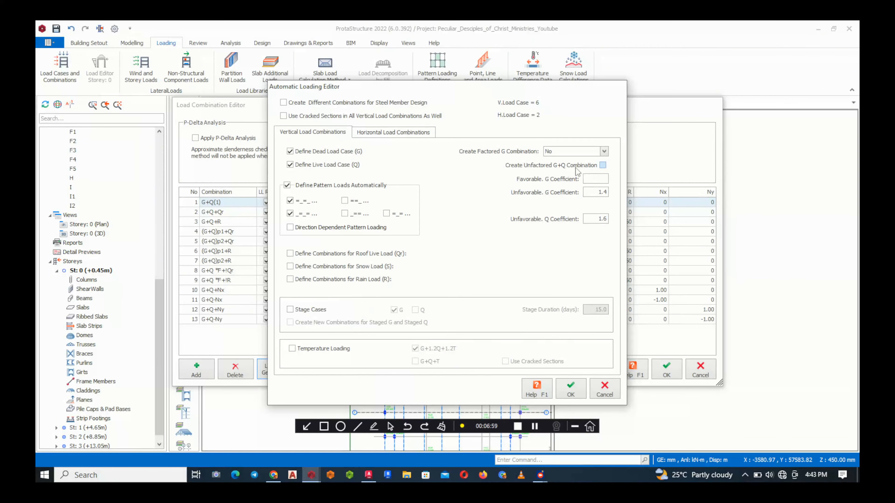
Try enabling the unfactored G+Q combination in the loading generator, and leave the load combination editor without saving
click(580, 166)
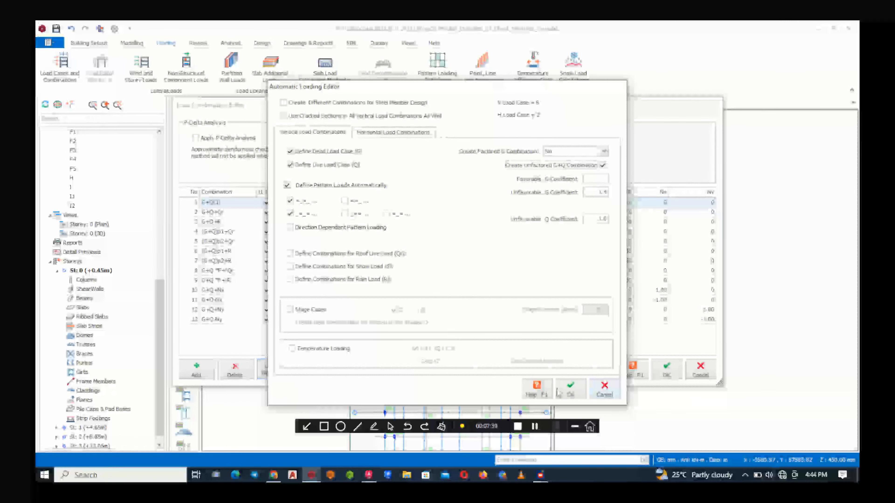
click(606, 396)
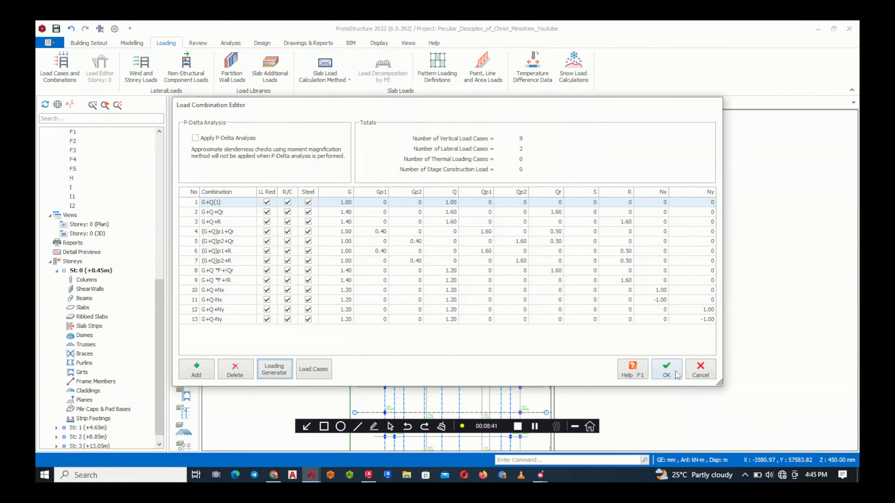
click(700, 375)
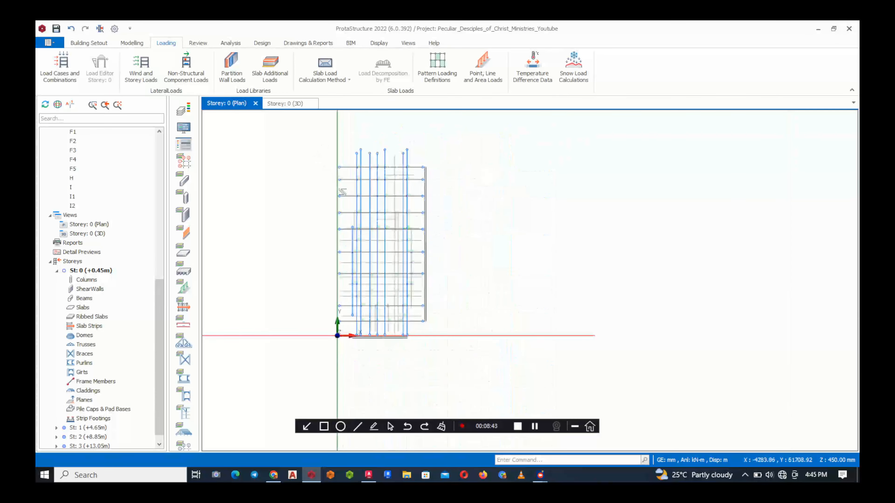
scroll(400, 245, down, 2)
scroll(413, 217, up, 5)
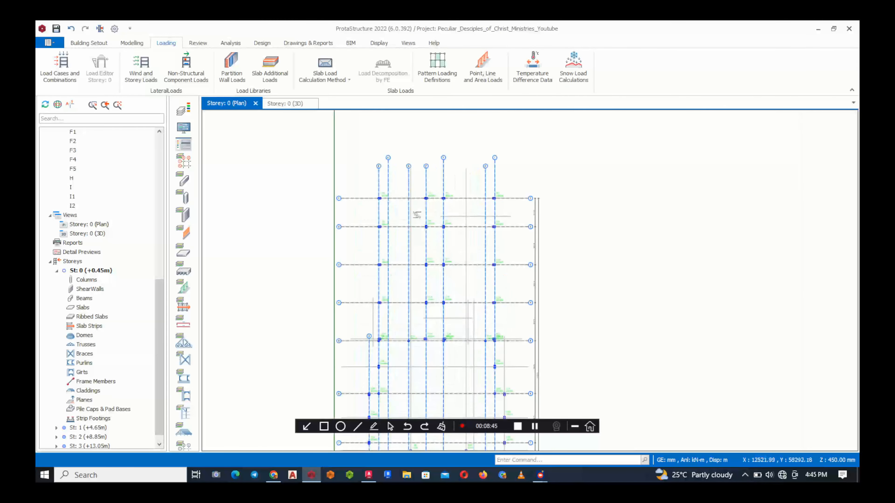
scroll(367, 160, down, 1)
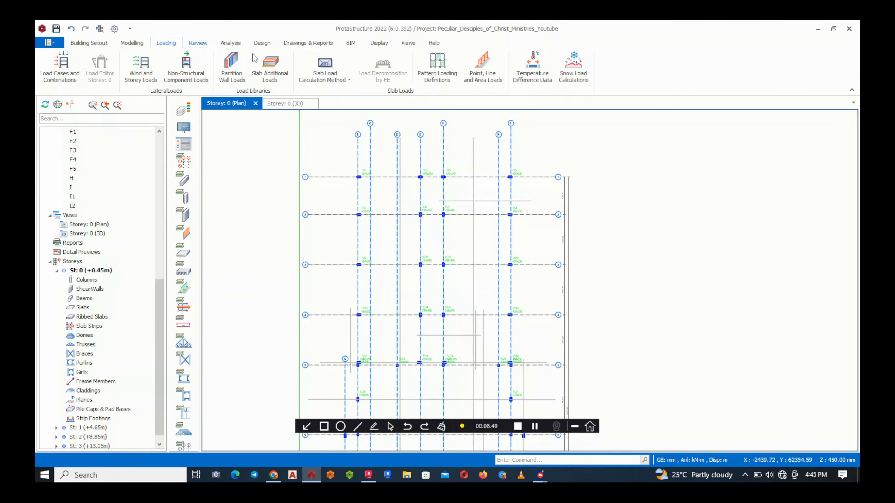
click(199, 44)
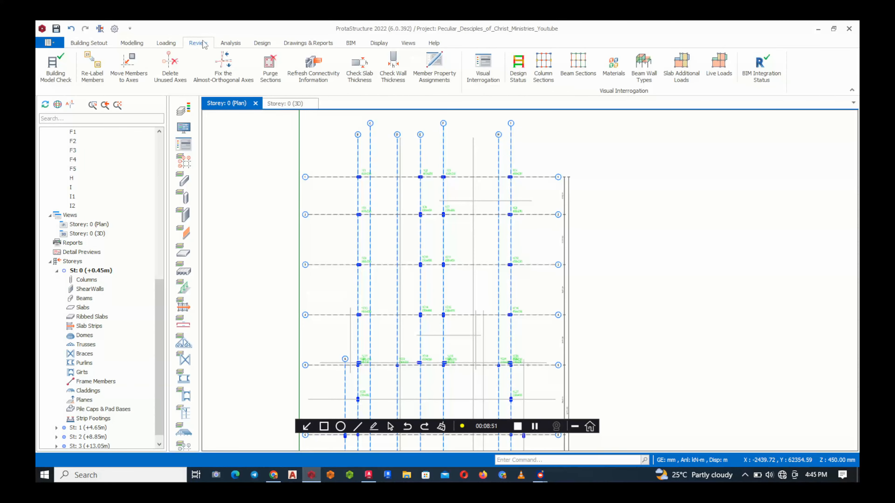
click(229, 43)
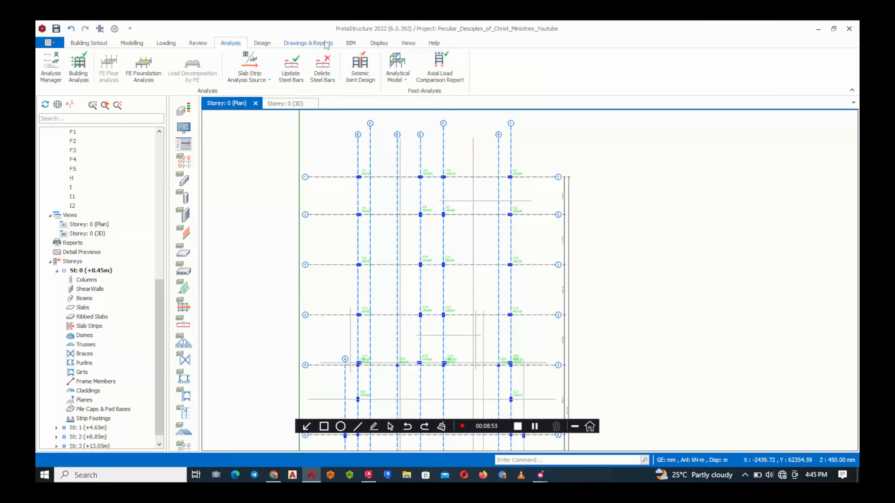
click(410, 44)
click(387, 44)
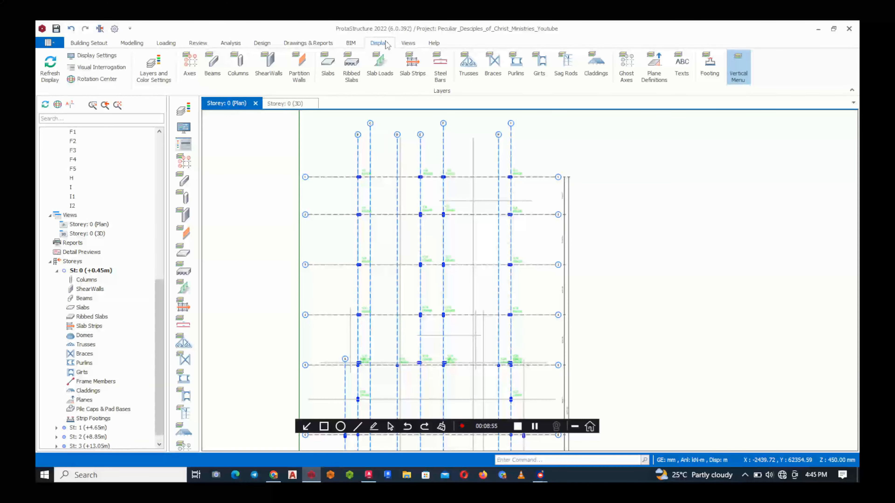
click(96, 59)
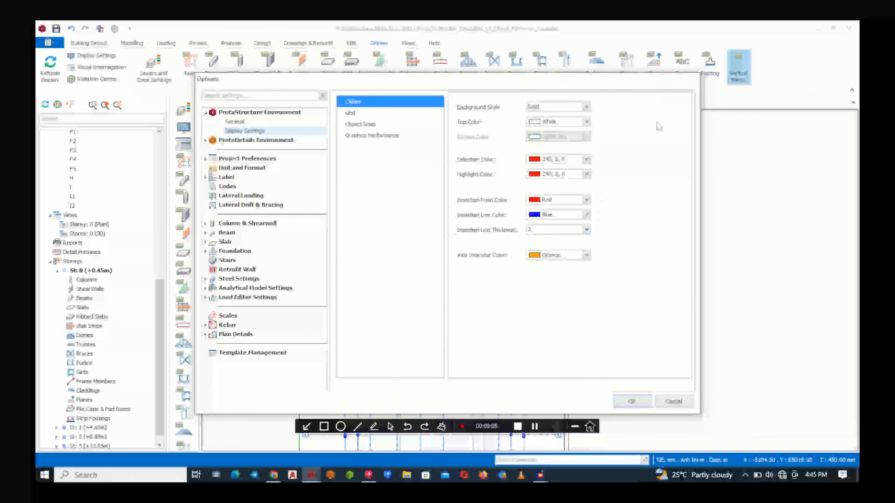
click(675, 401)
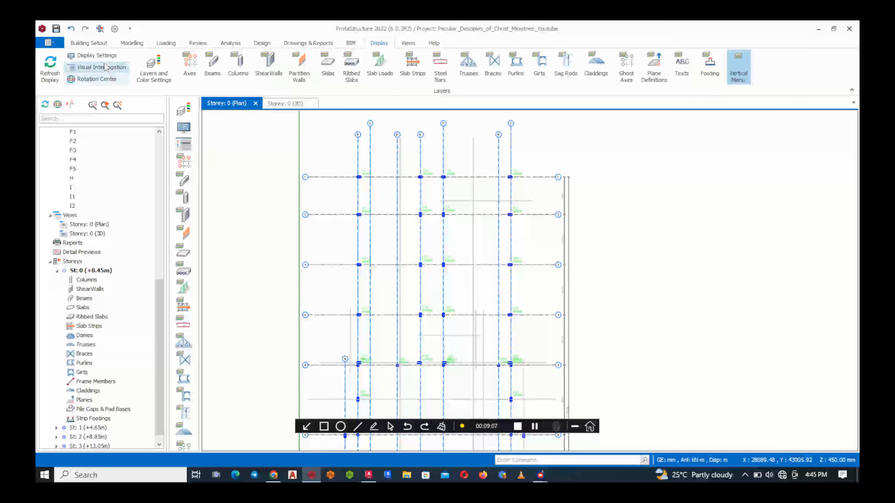
Turn on the axial load display for columns in the active window's visual interrogation settings
click(112, 69)
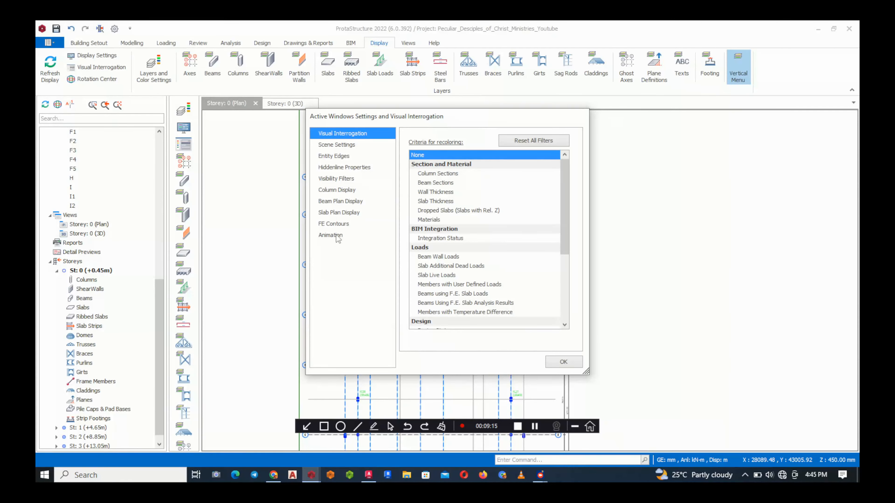
click(337, 191)
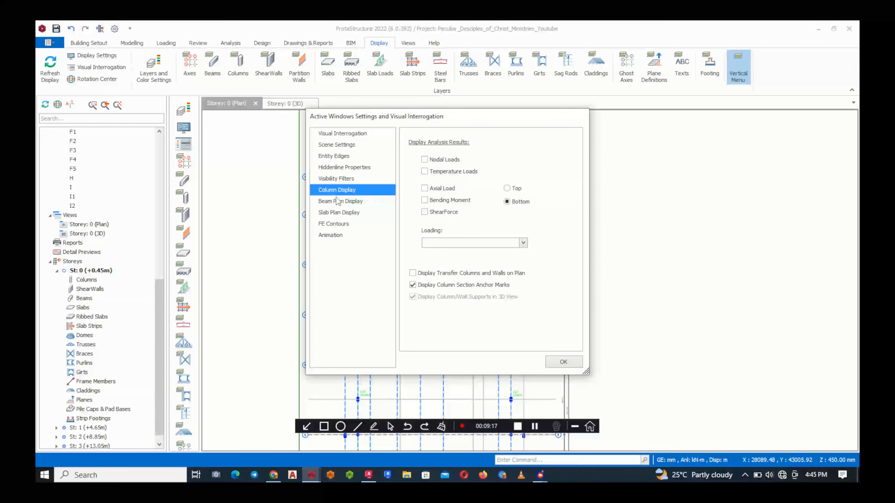
click(425, 189)
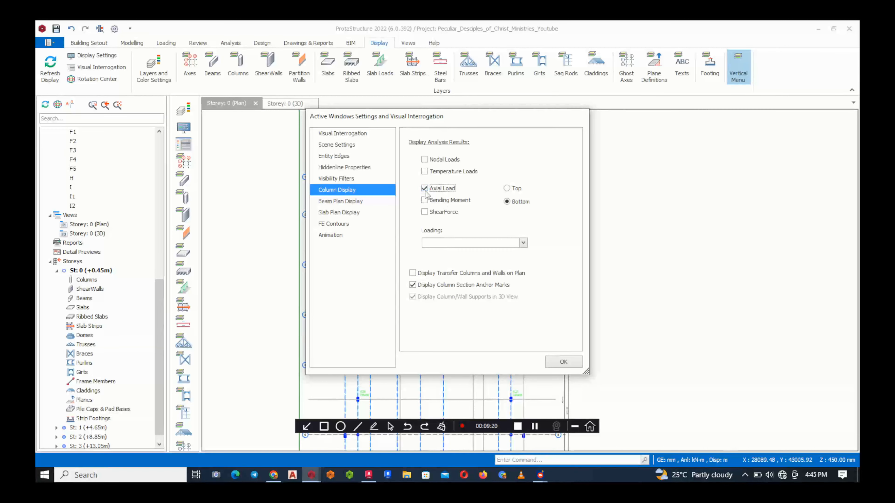
Select G (Dead Loads), Q (Live Loads), G+Q(1) and G+Q+Qr as the loadings for the displayed column results and apply
click(523, 242)
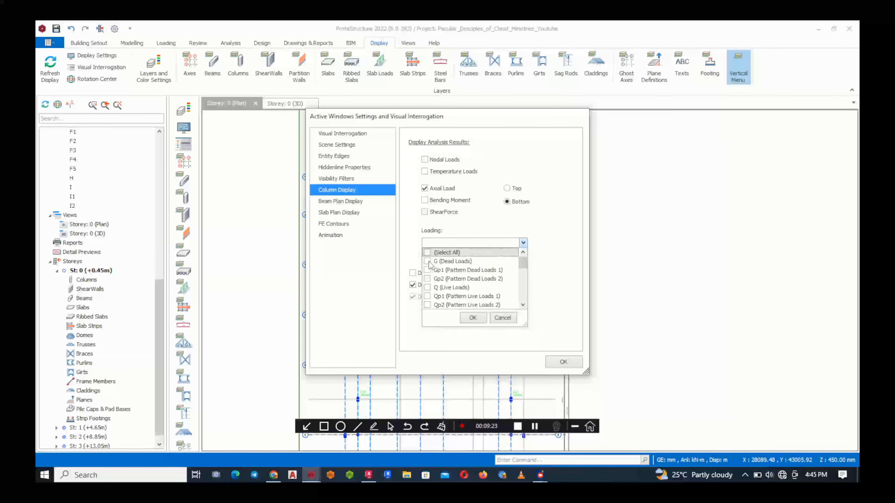
click(427, 261)
click(427, 287)
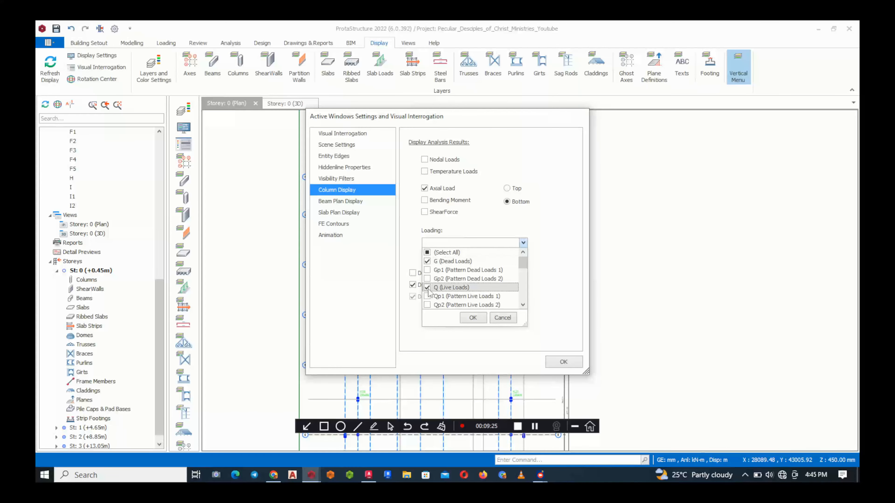
scroll(452, 282, down, 1)
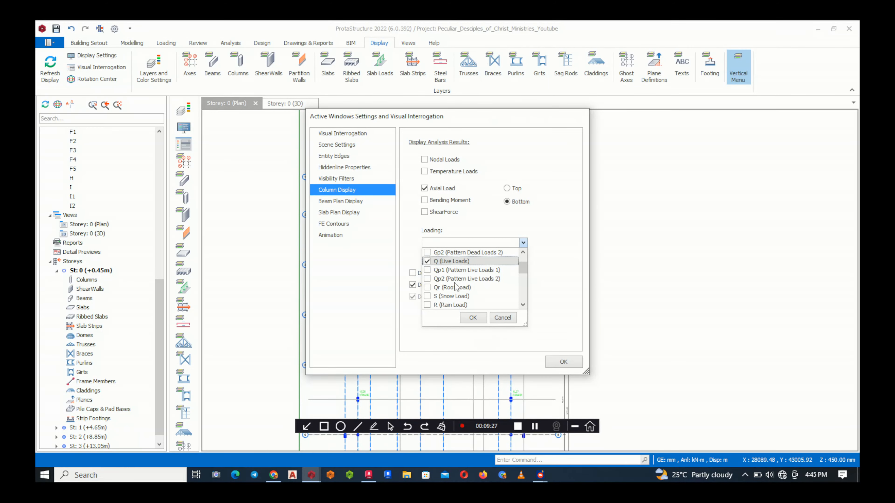
scroll(455, 287, down, 1)
scroll(458, 293, down, 1)
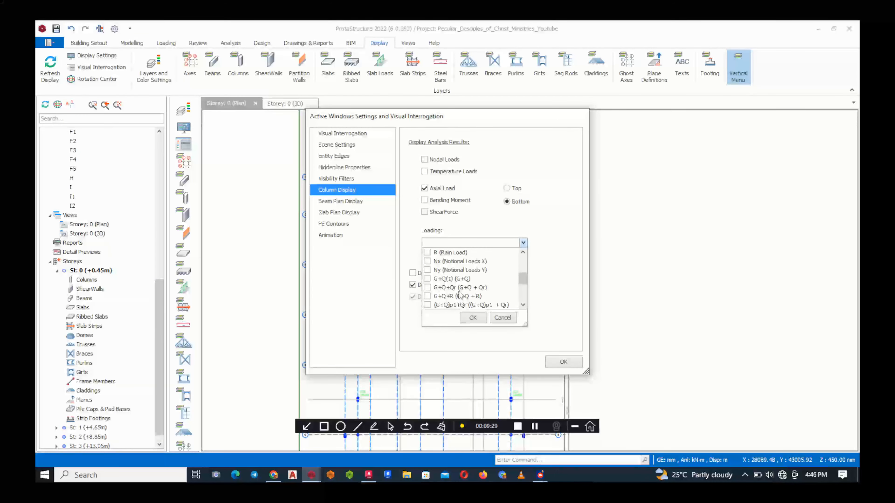
click(427, 280)
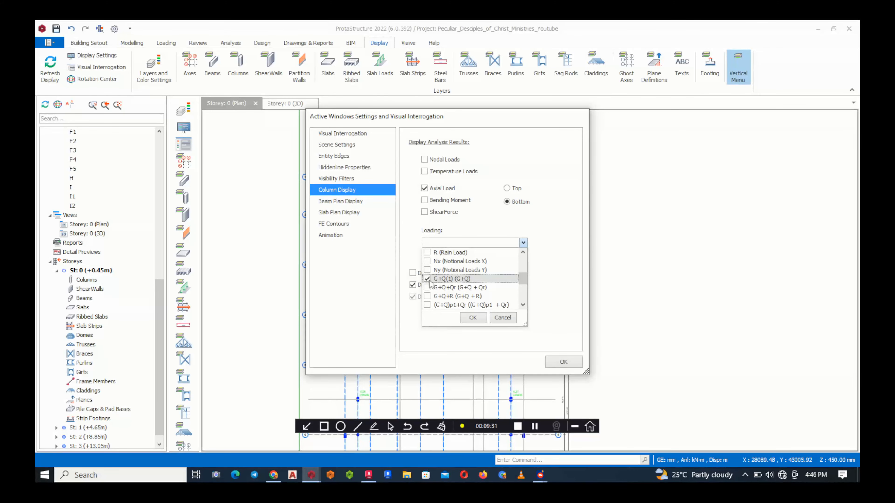
click(428, 287)
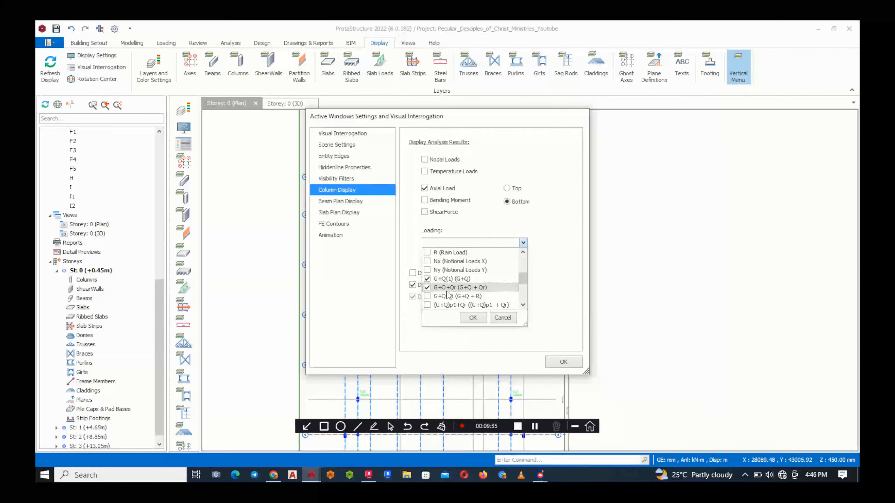
click(473, 318)
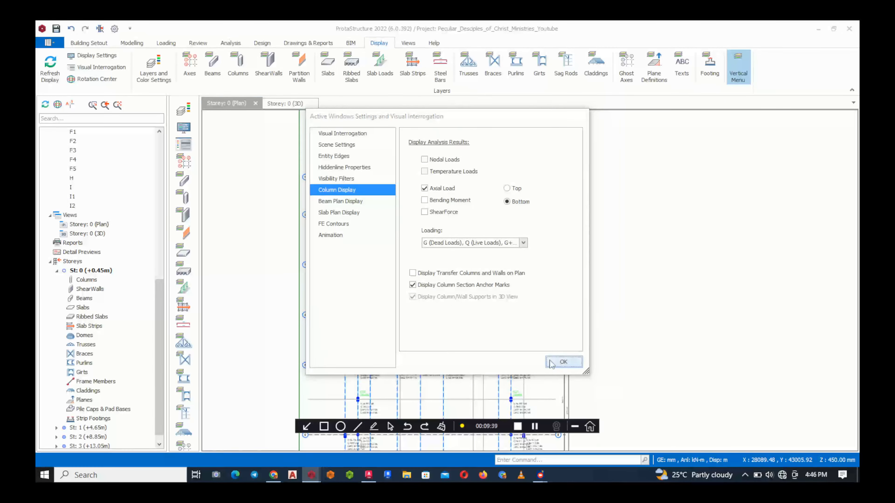
click(563, 362)
Examine the axial loads annotated at column 1C1 in the Storey 0 plan
scroll(388, 200, up, 5)
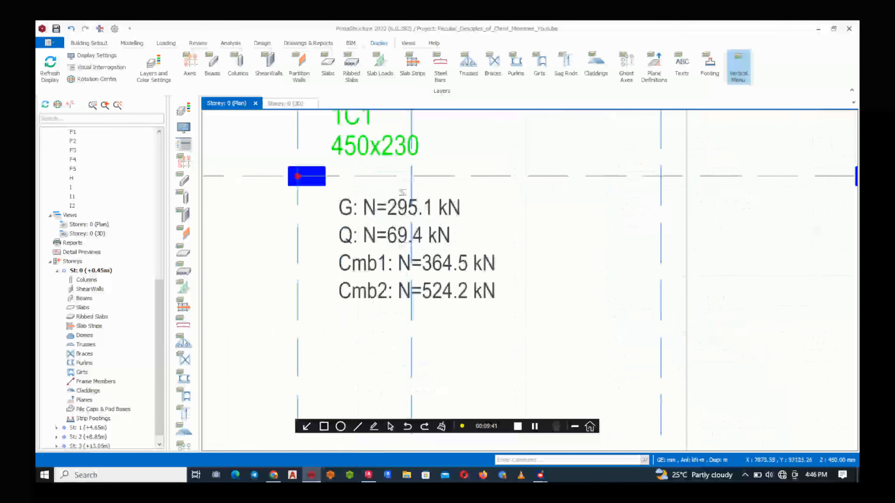
scroll(360, 243, up, 2)
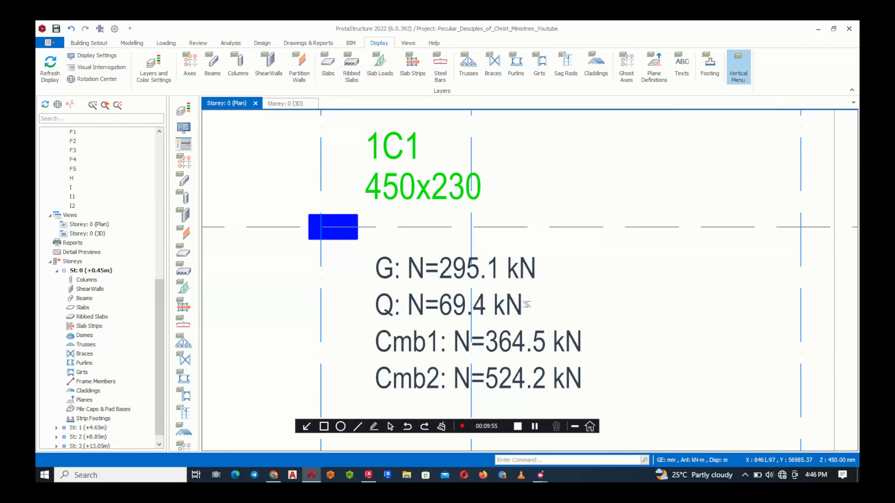
scroll(510, 280, down, 3)
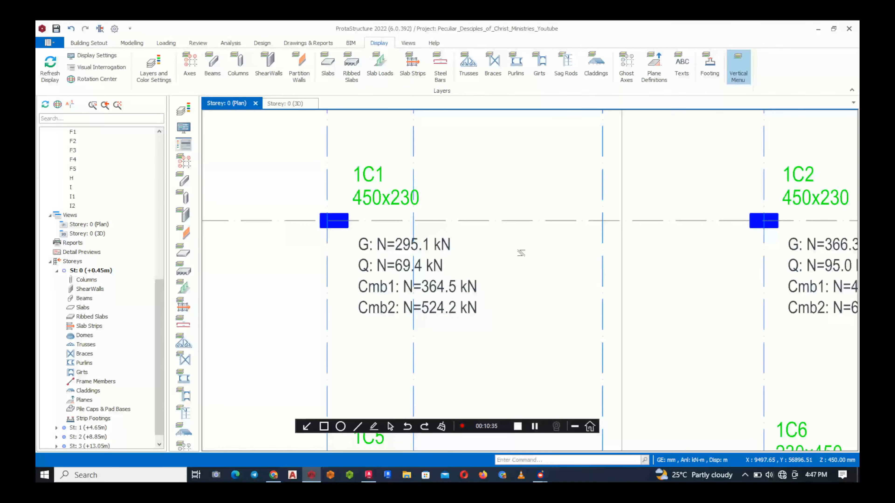
Restrict the loading for the displayed column axial loads to the G+Q(1) combination and apply the settings
mouse_move(433, 312)
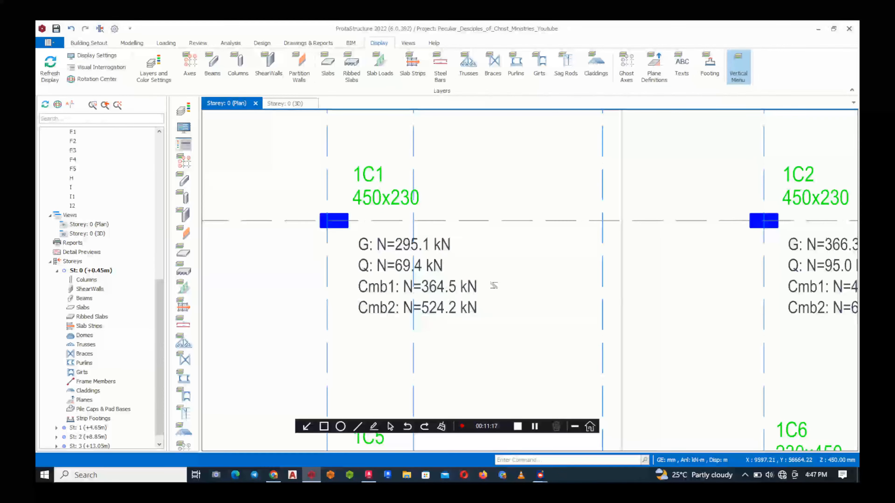
scroll(360, 259, down, 3)
scroll(360, 259, down, 2)
scroll(363, 268, up, 6)
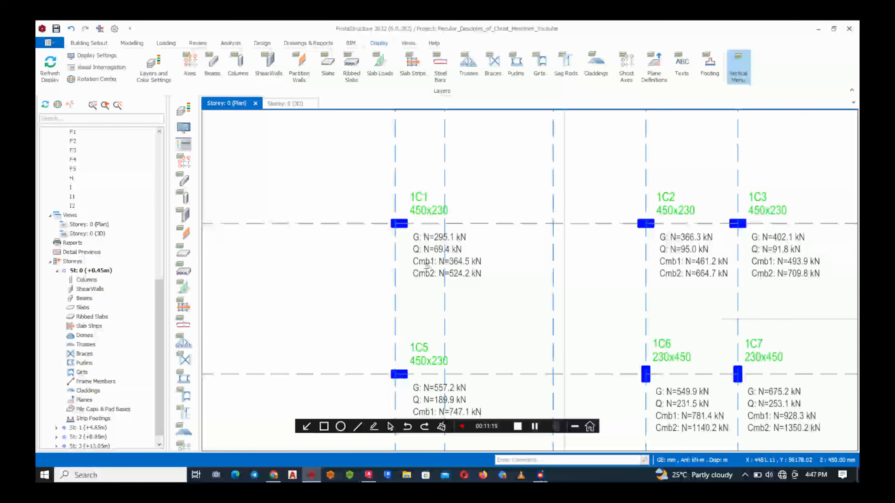
mouse_move(417, 295)
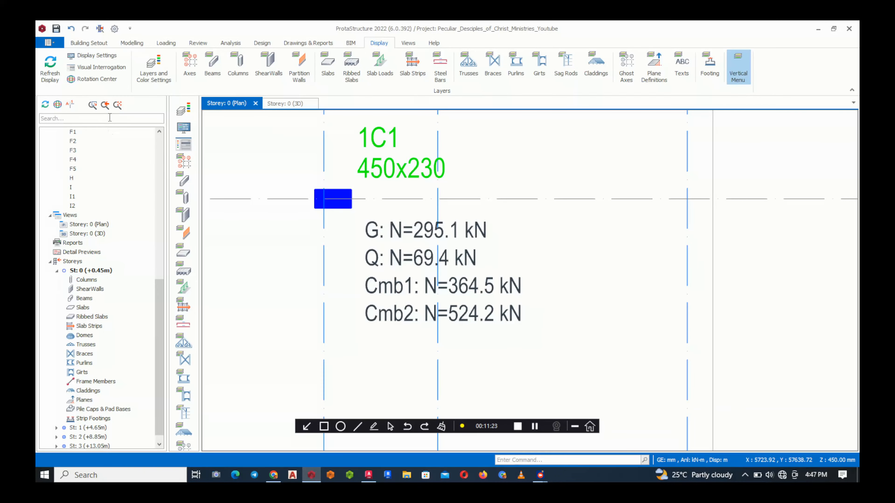
click(111, 69)
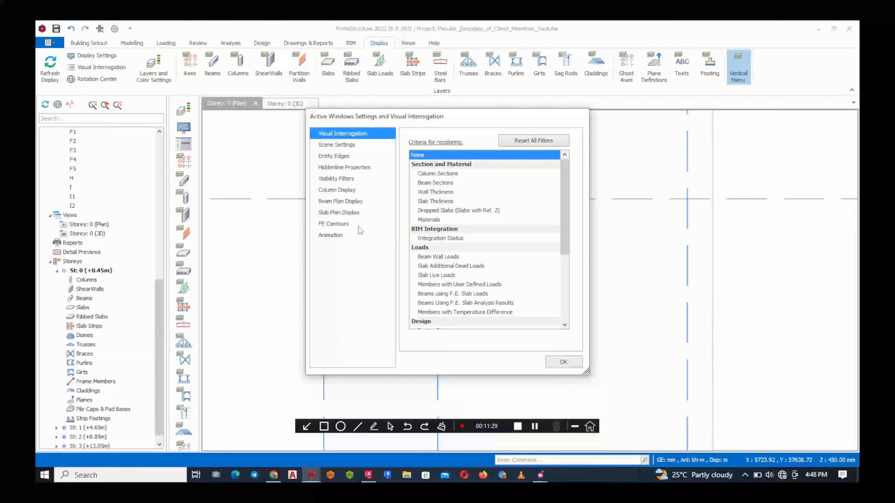
click(348, 192)
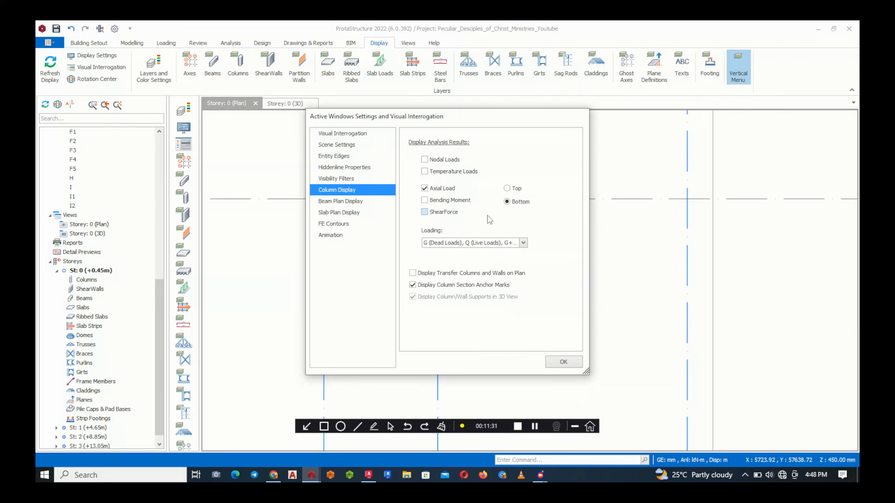
click(523, 243)
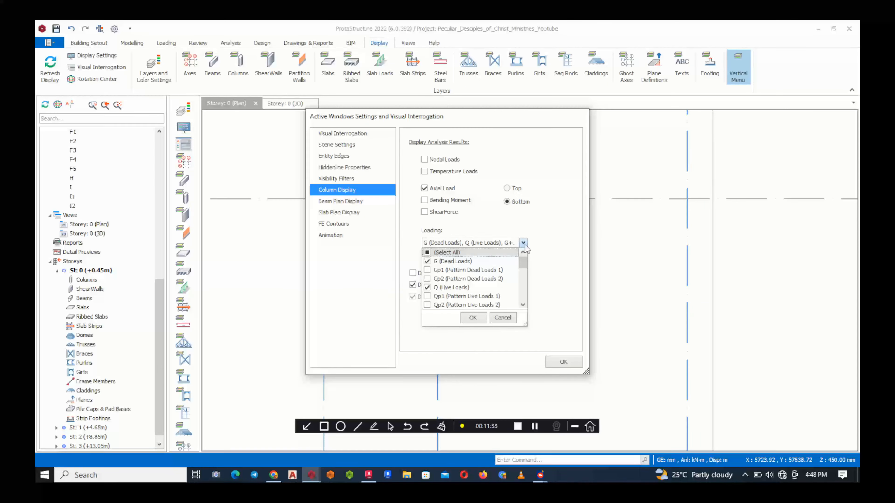
scroll(437, 288, down, 3)
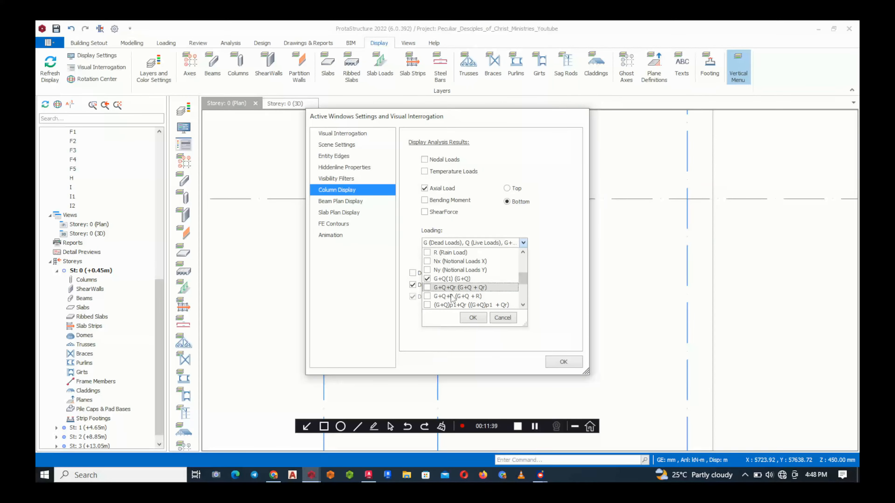
click(458, 279)
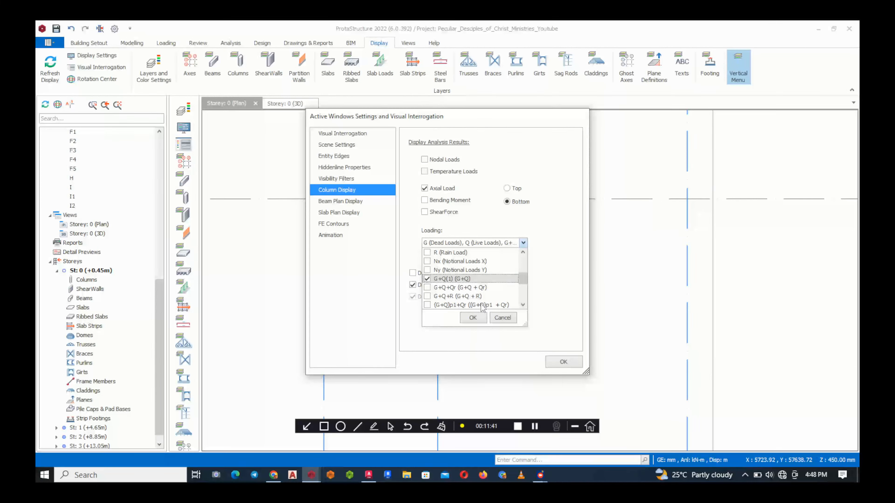
click(473, 318)
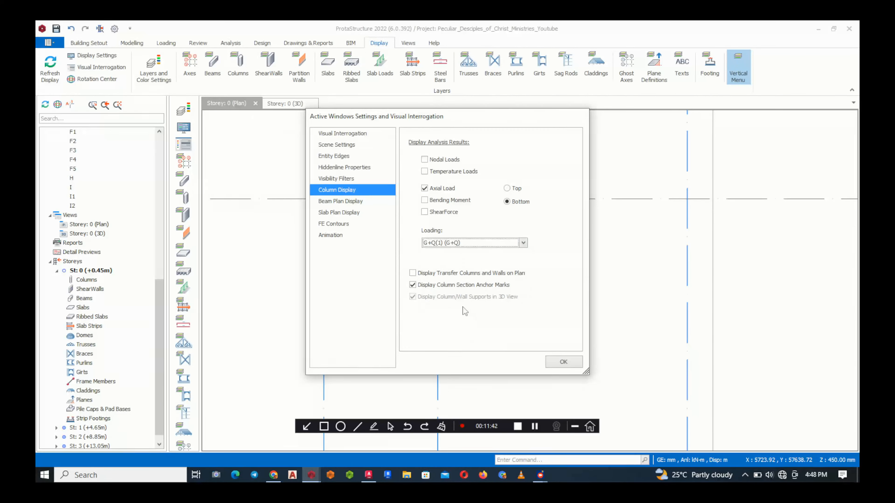
click(563, 362)
Examine the G+Q axial loads annotated at columns 1C1 to 1C4 along axis 1 of the Storey 0 plan
scroll(406, 253, up, 5)
scroll(357, 238, down, 3)
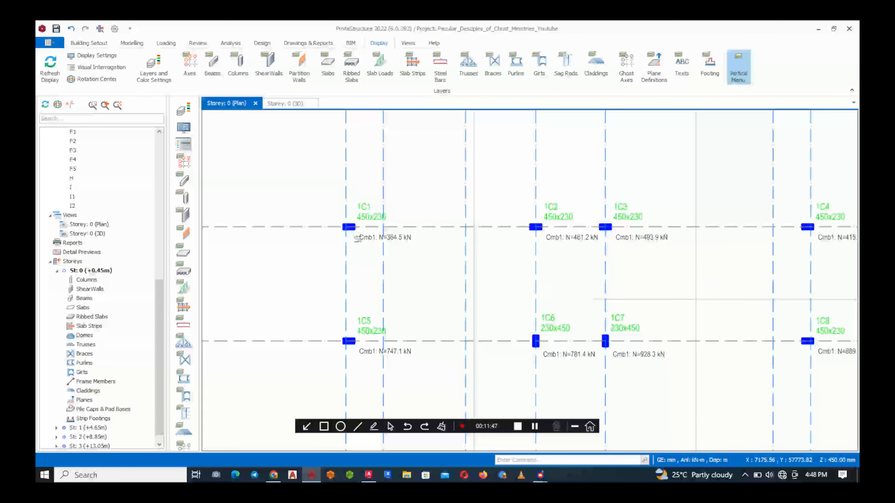
scroll(357, 239, up, 2)
scroll(439, 155, down, 5)
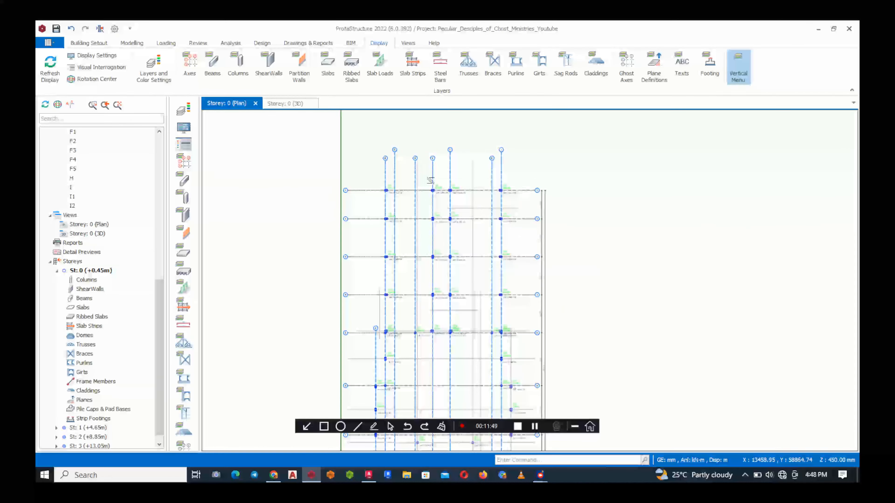
scroll(398, 188, up, 5)
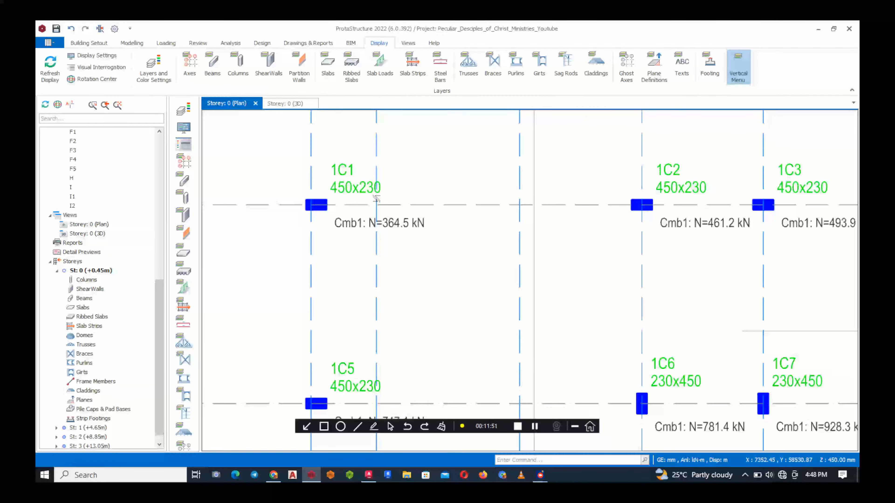
scroll(359, 272, down, 5)
scroll(388, 273, up, 5)
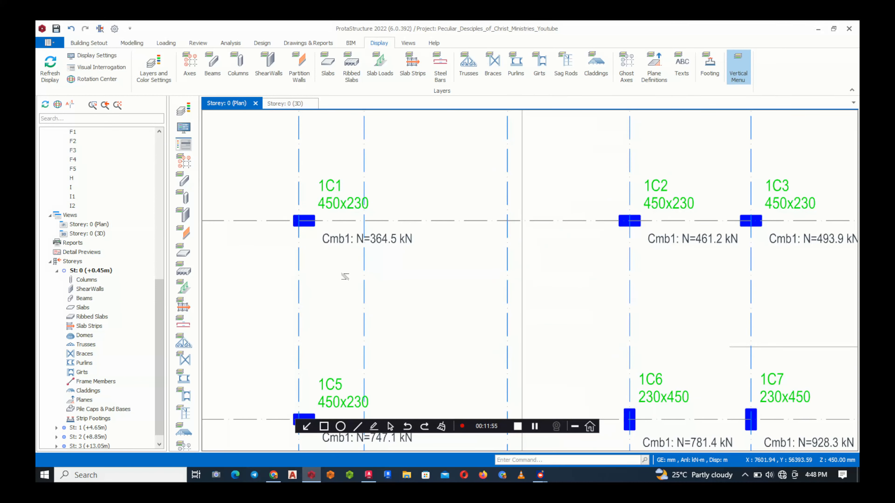
scroll(385, 233, down, 5)
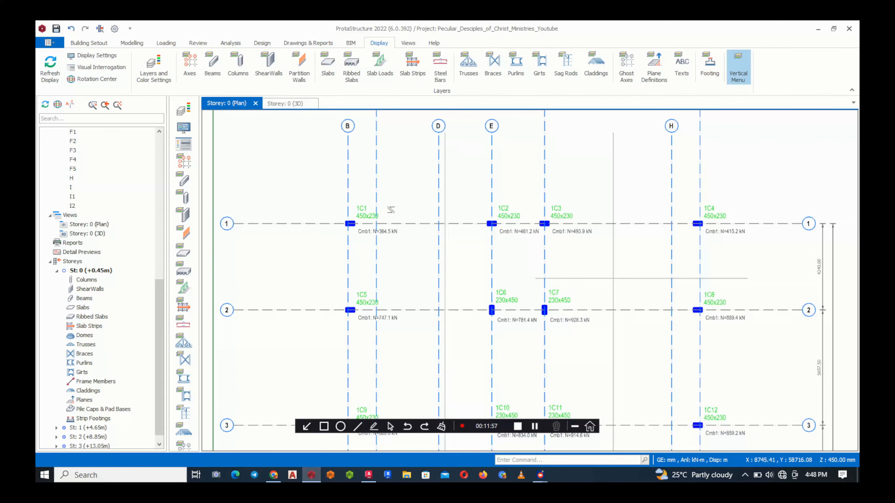
scroll(377, 176, down, 5)
scroll(387, 324, up, 3)
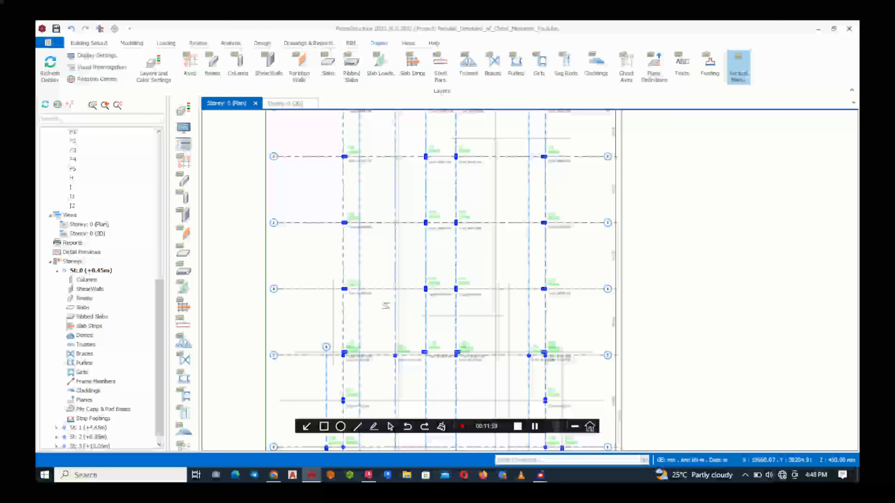
scroll(388, 352, down, 3)
scroll(390, 359, up, 2)
scroll(389, 359, up, 2)
scroll(387, 298, down, 4)
scroll(396, 195, up, 6)
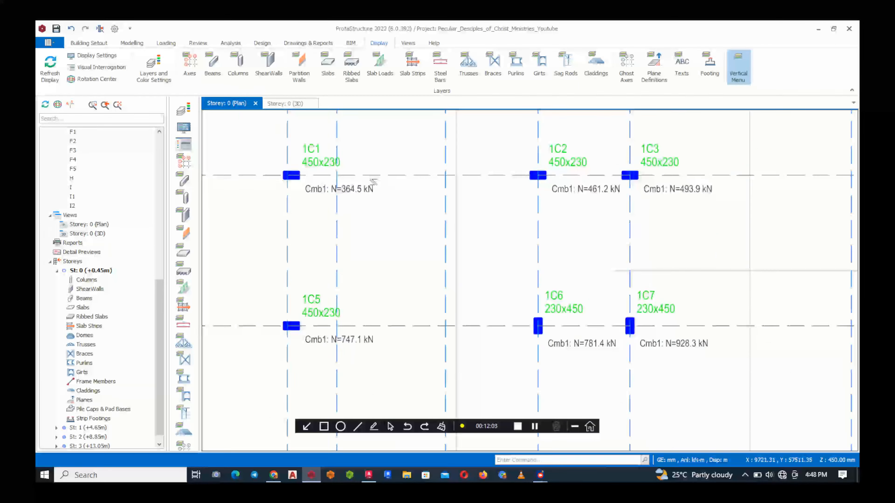
scroll(317, 247, down, 3)
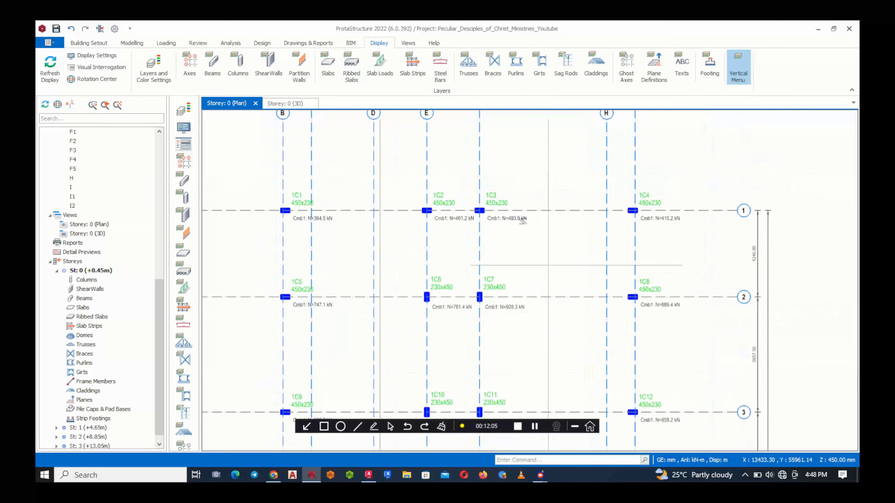
scroll(522, 220, up, 3)
scroll(549, 202, down, 2)
scroll(633, 198, up, 4)
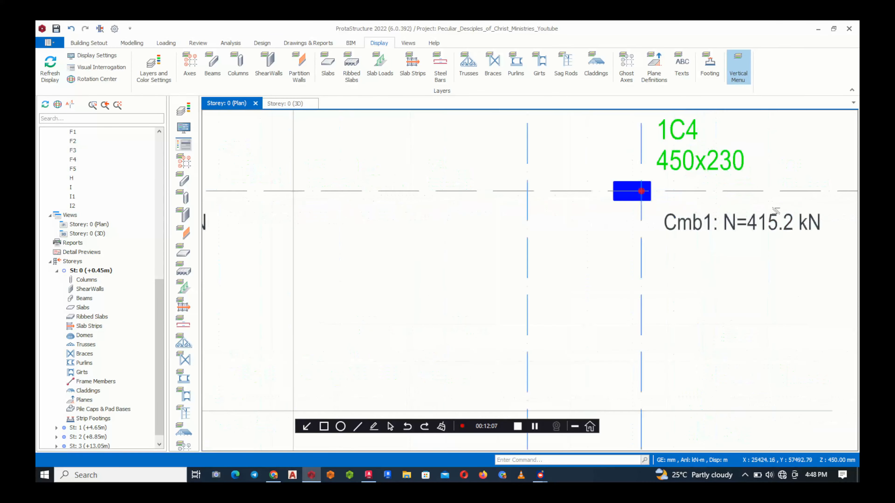
Review the G+Q axial loads of the columns along axes 2, 3 and 4, comparing them with axis 1
scroll(493, 264, down, 4)
middle_drag(414, 313, 513, 180)
scroll(380, 181, up, 3)
scroll(264, 222, down, 3)
scroll(693, 216, up, 2)
scroll(549, 264, down, 4)
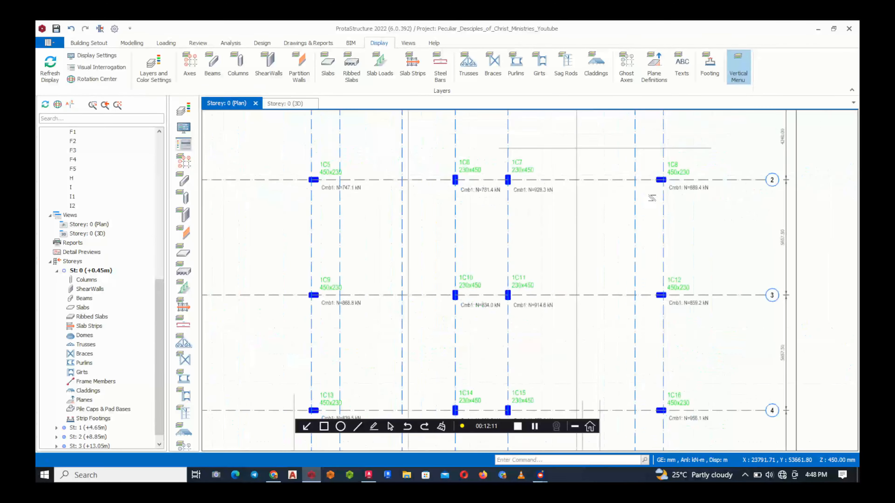
scroll(405, 287, up, 4)
scroll(405, 287, down, 4)
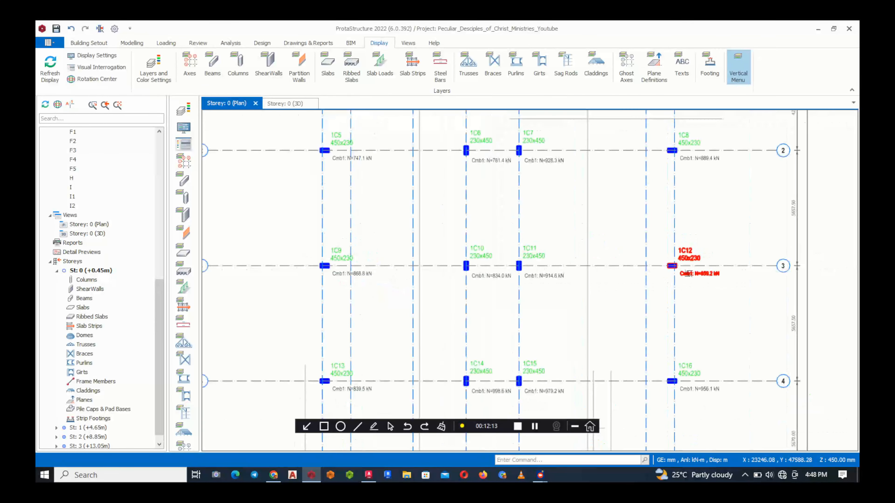
scroll(689, 268, up, 3)
scroll(450, 269, down, 3)
scroll(450, 268, down, 2)
scroll(418, 301, up, 5)
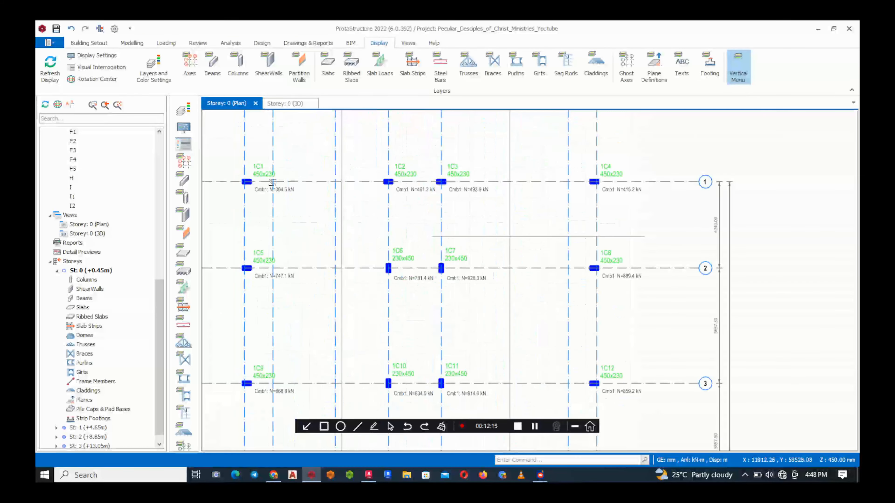
scroll(341, 240, up, 1)
scroll(342, 239, down, 3)
scroll(558, 211, up, 2)
scroll(533, 254, down, 2)
scroll(532, 254, up, 5)
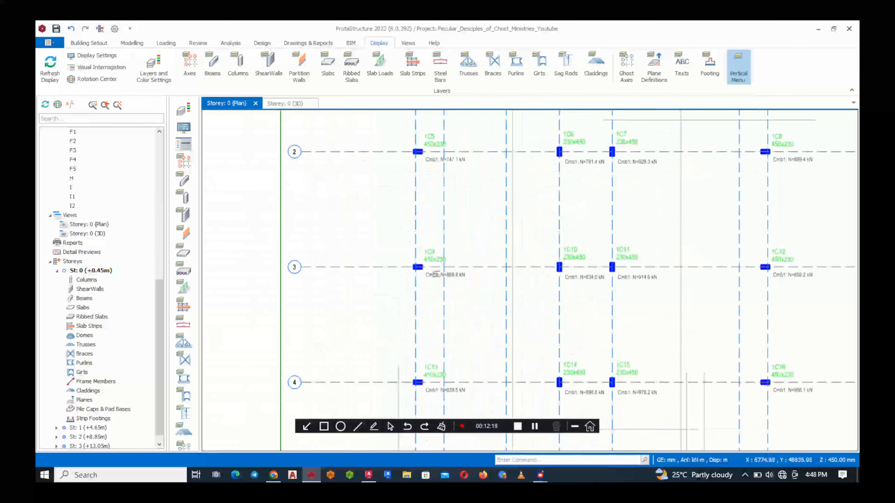
scroll(560, 279, down, 2)
Inspect the axial loads of the closely spaced columns 1C17 and 1C21 and of neighbouring column 1C22 on axis 5
middle_drag(561, 279, 434, 250)
middle_drag(643, 323, 634, 179)
middle_drag(501, 256, 732, 229)
middle_drag(466, 329, 404, 218)
scroll(401, 255, up, 4)
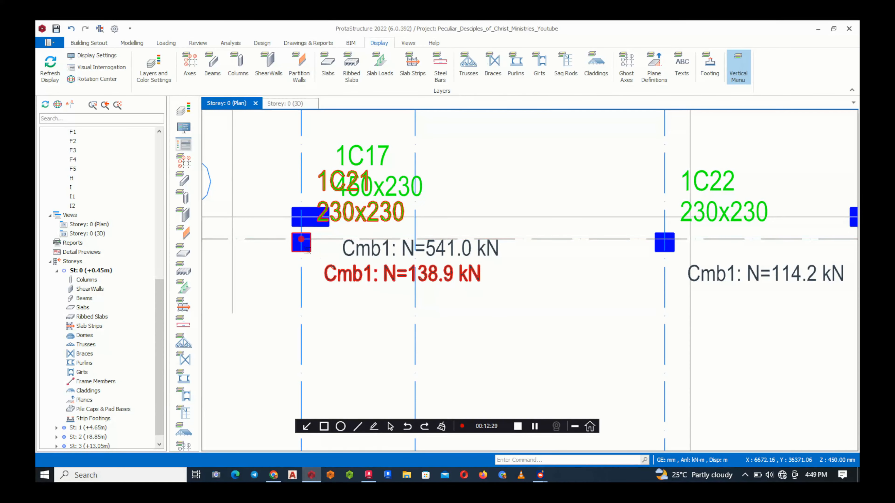
mouse_move(309, 251)
scroll(352, 265, down, 3)
scroll(311, 251, up, 3)
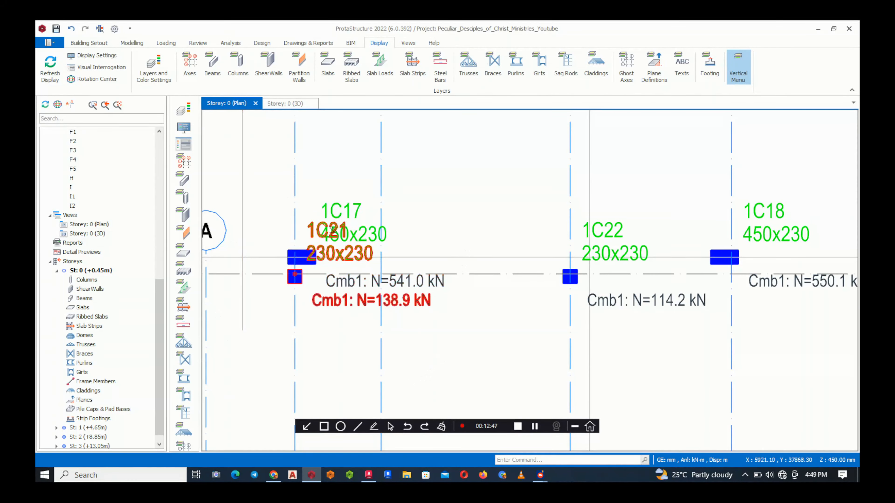
scroll(293, 268, down, 2)
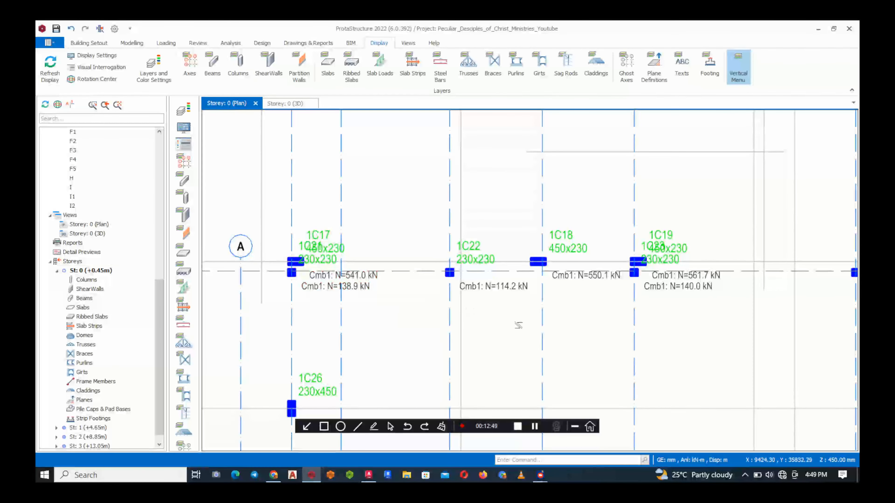
Select the 230x230 column 1C22 on axis 5
middle_drag(484, 308, 451, 307)
scroll(462, 295, up, 3)
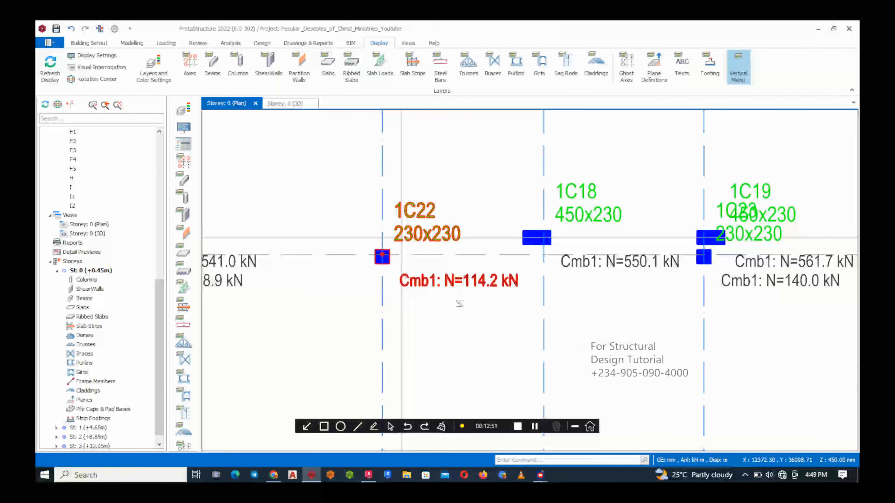
click(382, 256)
scroll(349, 241, down, 3)
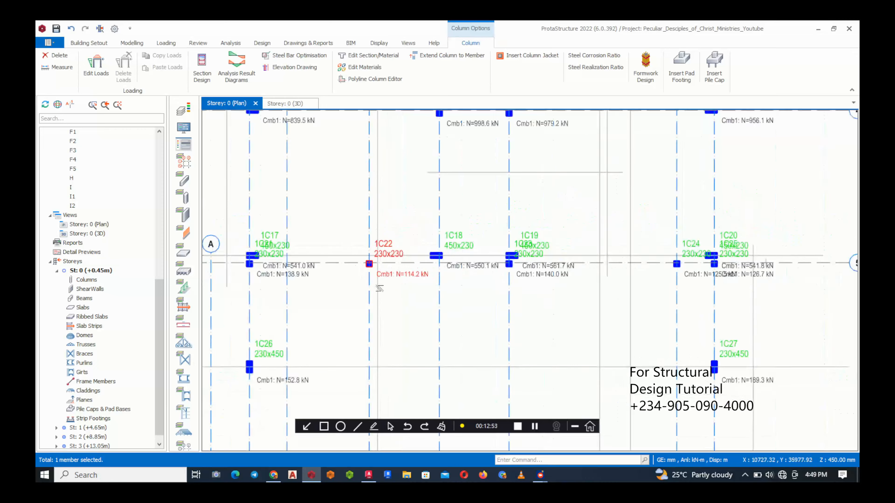
Check the axial loads of columns 1C24, 1C25 and 1C27, and add column 1C27 between axes 5 and 6 to the selection
scroll(364, 238, up, 3)
scroll(364, 238, down, 3)
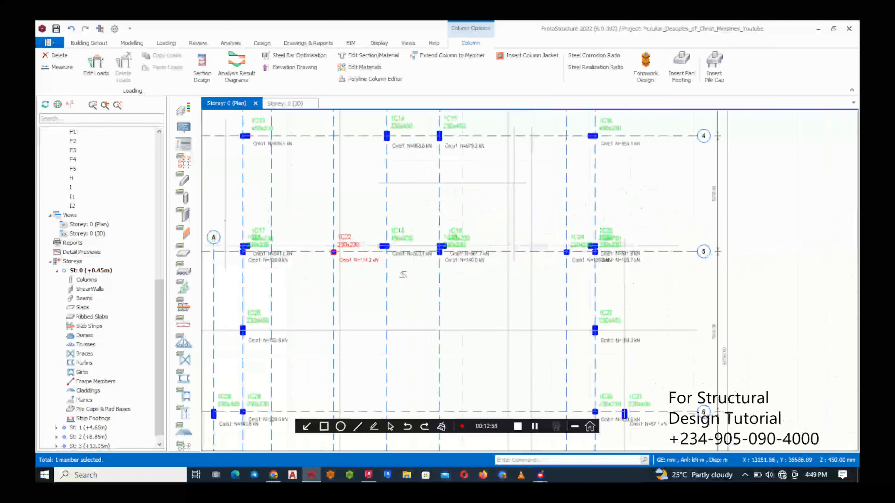
scroll(553, 269, up, 3)
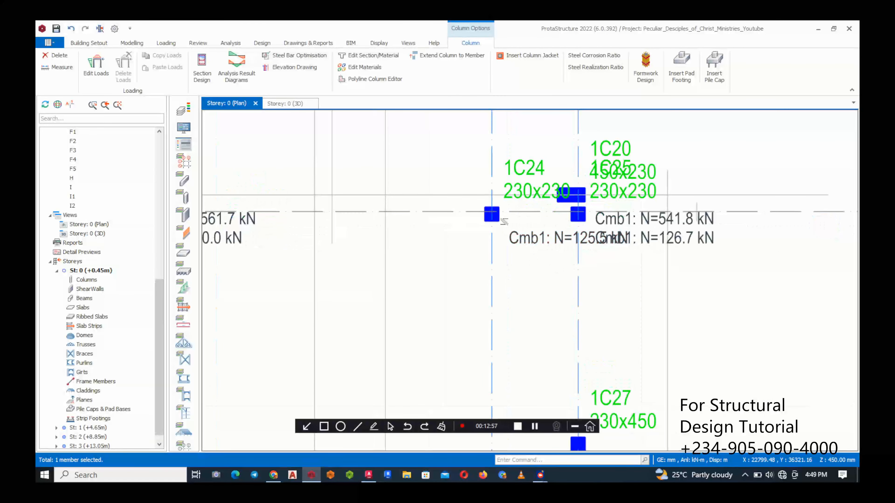
scroll(606, 176, down, 3)
scroll(619, 226, up, 5)
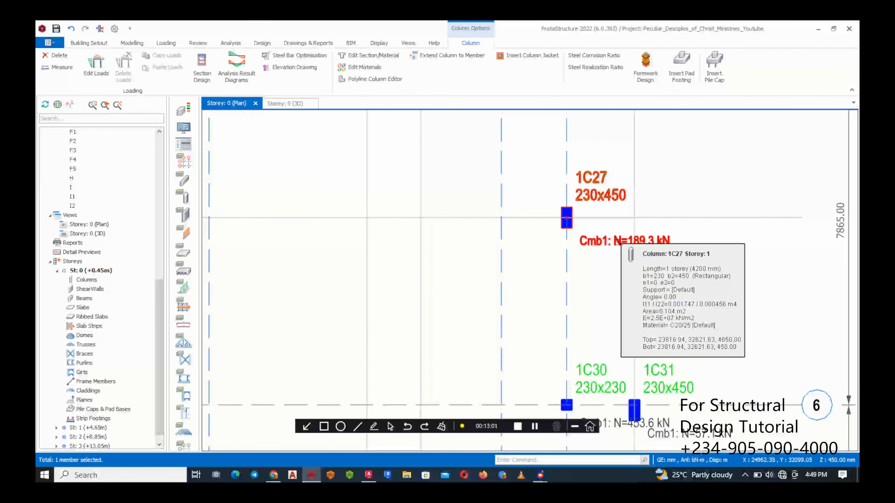
scroll(545, 311, down, 2)
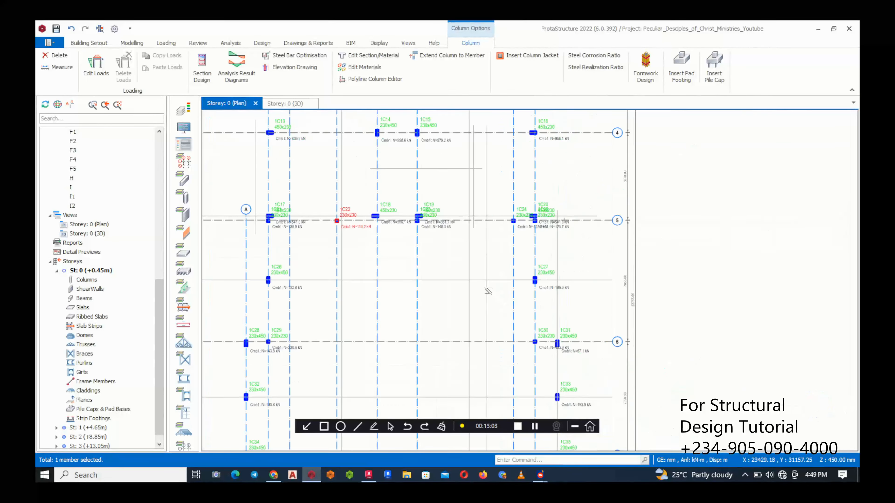
scroll(495, 297, down, 3)
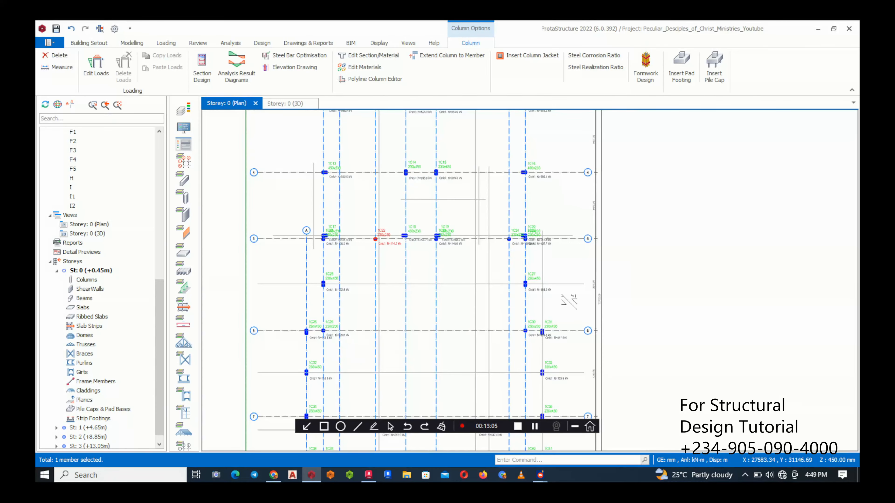
scroll(528, 281, up, 4)
click(513, 294)
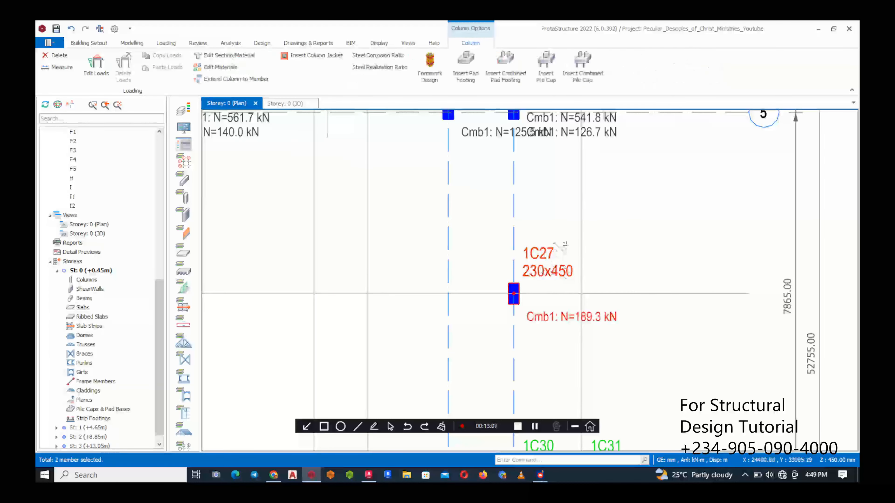
scroll(554, 268, down, 3)
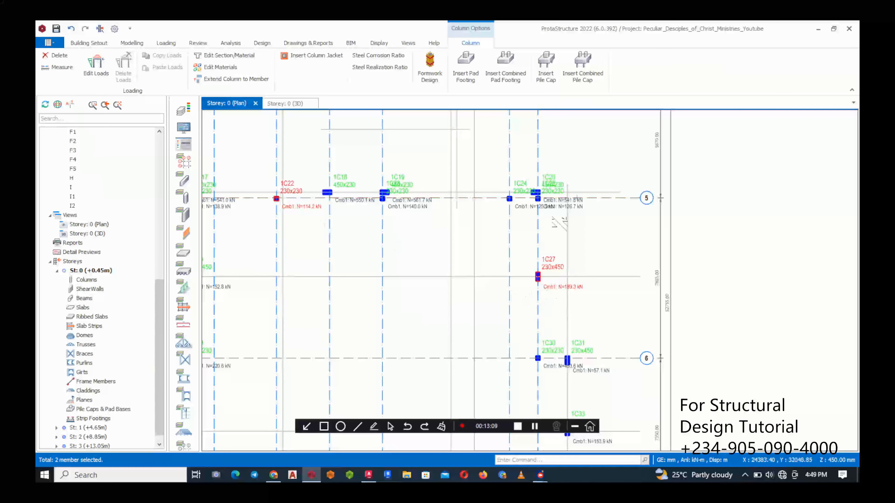
scroll(554, 273, down, 3)
scroll(590, 276, up, 3)
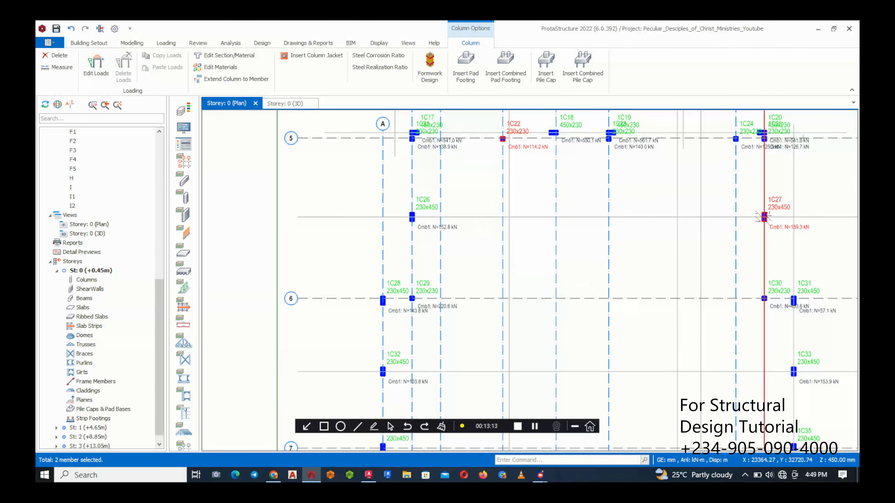
Add the 230x450 columns 1C26, between axes 5 and 6, and 1C32, between axes 6 and 7, to the selection
scroll(419, 222, up, 3)
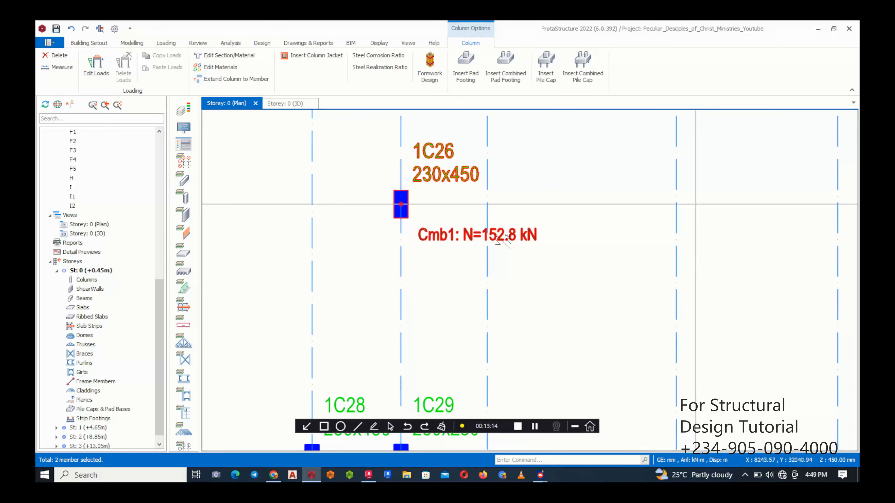
ctrl+click(457, 238)
scroll(398, 213, down, 3)
middle_drag(449, 309, 431, 193)
scroll(401, 266, up, 3)
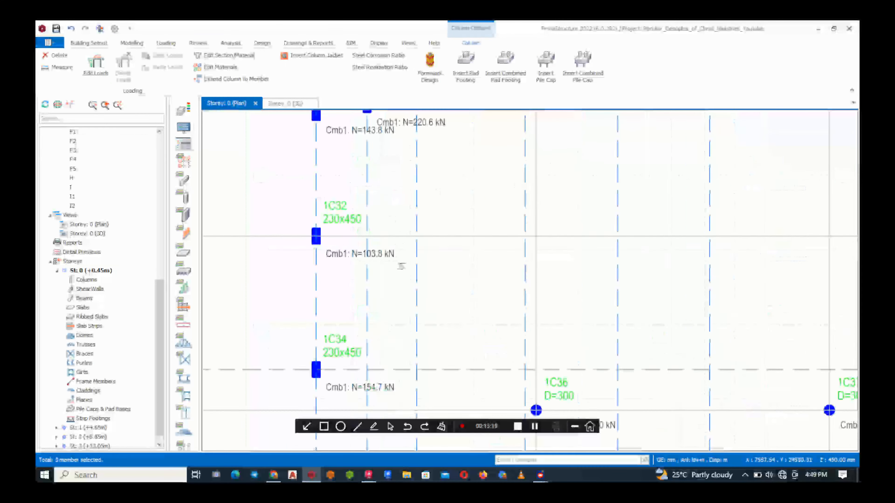
scroll(402, 266, up, 2)
ctrl+click(255, 220)
Add the 230x450 columns 1C33, between axes 6 and 7, and 1C35 on axis 7 to the selection
scroll(277, 279, down, 5)
scroll(615, 261, up, 3)
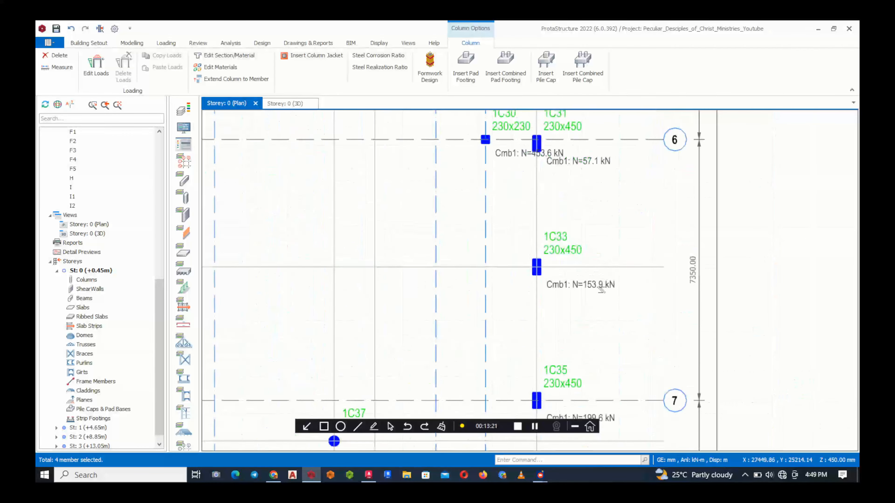
scroll(601, 289, up, 2)
ctrl+click(586, 280)
scroll(581, 275, down, 4)
scroll(523, 184, up, 2)
scroll(543, 254, down, 4)
scroll(560, 319, up, 5)
ctrl+click(589, 246)
Add the 230x450 column 1C34 on axis 7 to the selection
scroll(613, 215, down, 1)
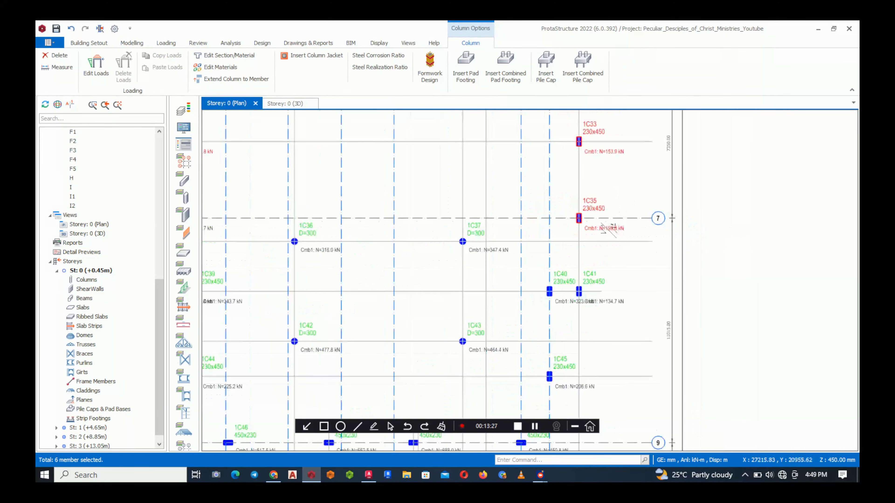
scroll(577, 264, down, 1)
scroll(503, 257, down, 1)
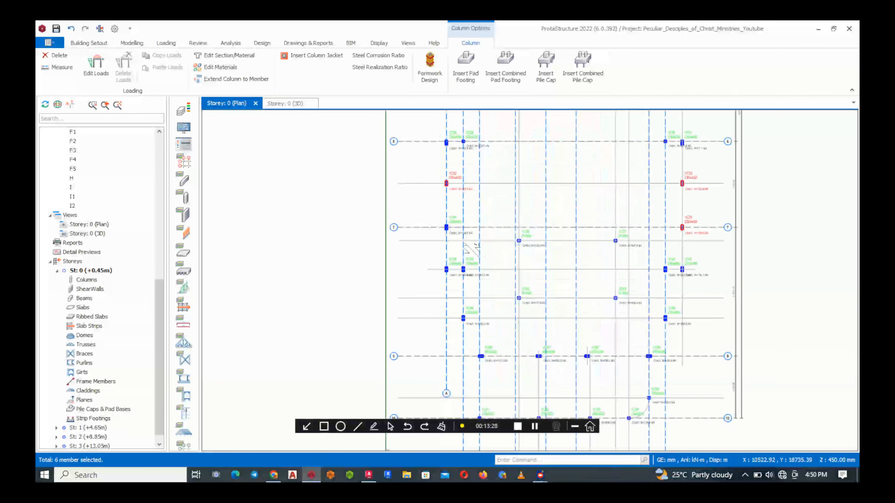
scroll(465, 233, up, 5)
scroll(466, 291, down, 2)
scroll(466, 292, down, 2)
scroll(472, 299, up, 2)
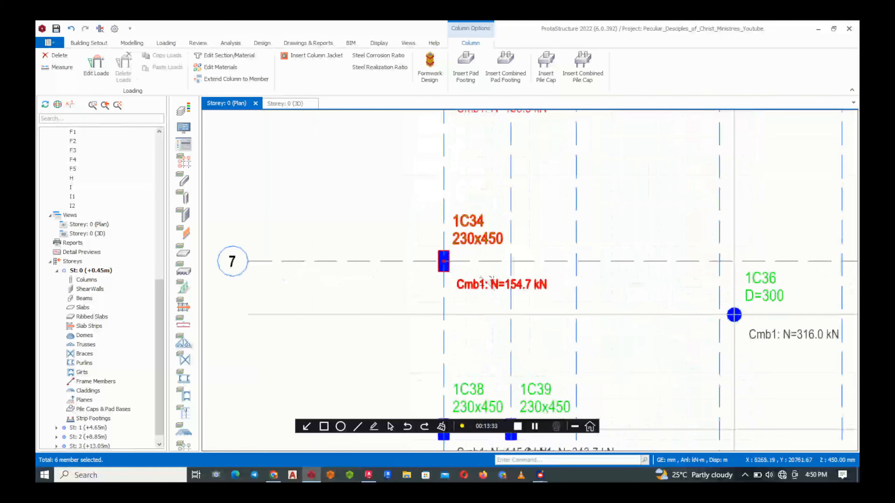
scroll(449, 289, down, 2)
Check the axial loads between axes 7 and 9 and add the 230x450 columns 1C44 and 1C45 to the selection
scroll(429, 303, up, 2)
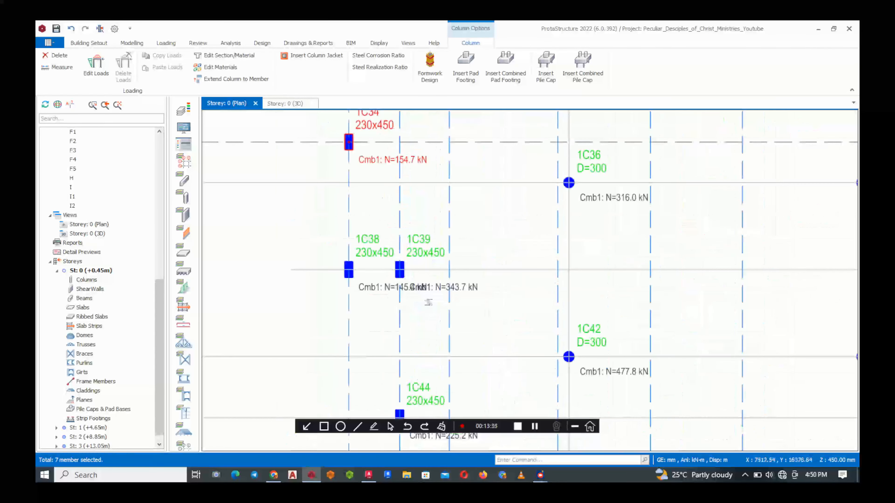
scroll(428, 303, down, 2)
scroll(458, 275, up, 2)
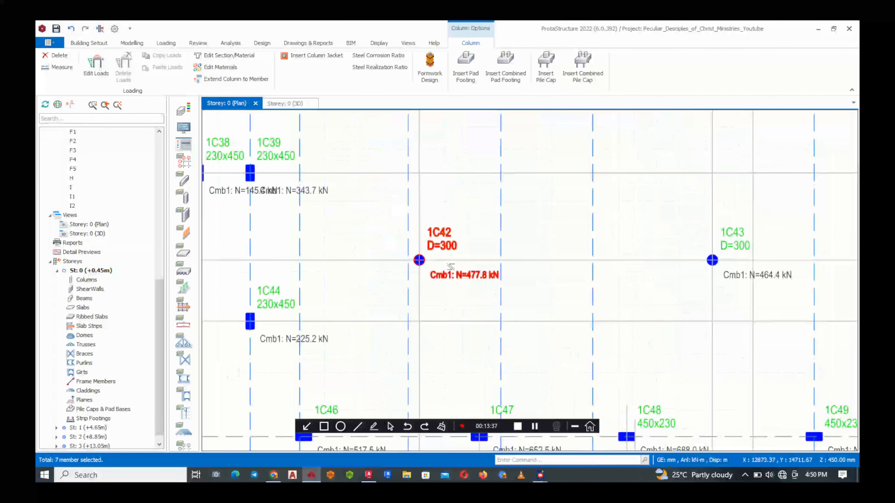
scroll(458, 274, down, 2)
scroll(455, 275, up, 2)
scroll(352, 266, down, 2)
scroll(352, 266, up, 3)
click(347, 252)
scroll(347, 252, down, 3)
scroll(649, 223, up, 3)
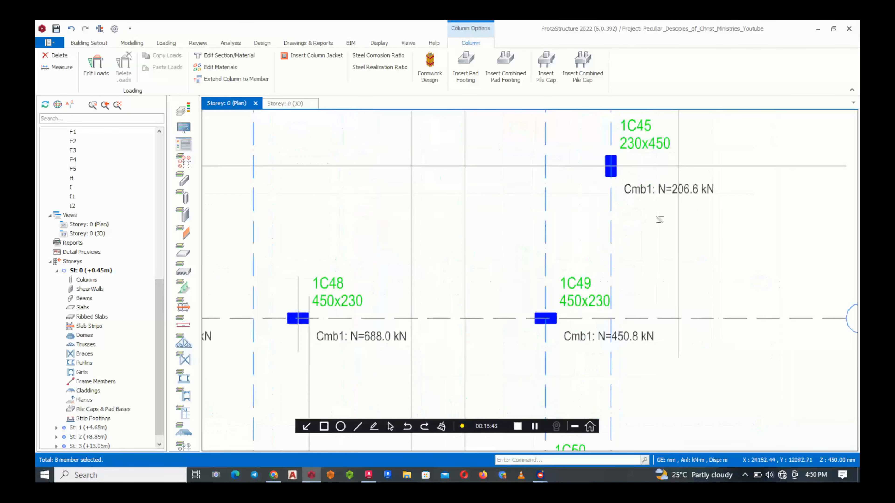
click(664, 197)
Add the 230x230 columns 1C50 and 1C54 at the curved corner near axis 10 to the selection
scroll(622, 224, down, 3)
scroll(606, 304, up, 4)
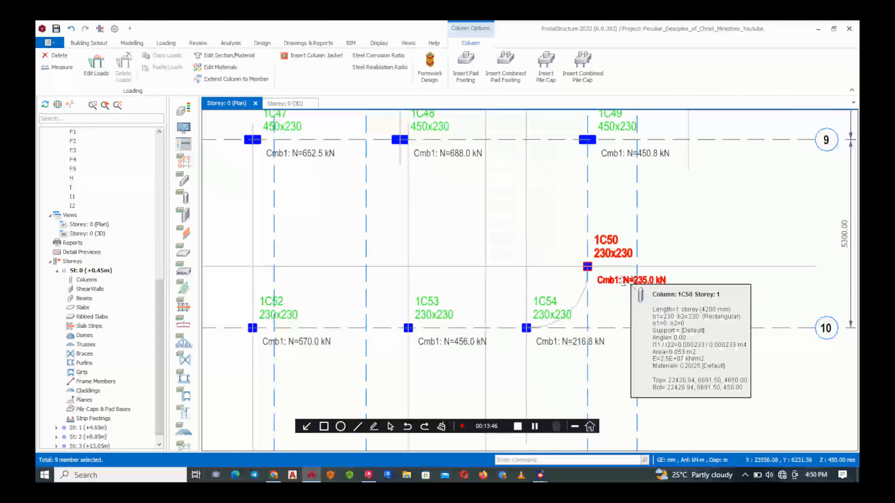
click(624, 281)
click(564, 342)
Examine the axial loads of the remaining columns along axes 9 and 10 and look over the whole plan
scroll(655, 335, down, 3)
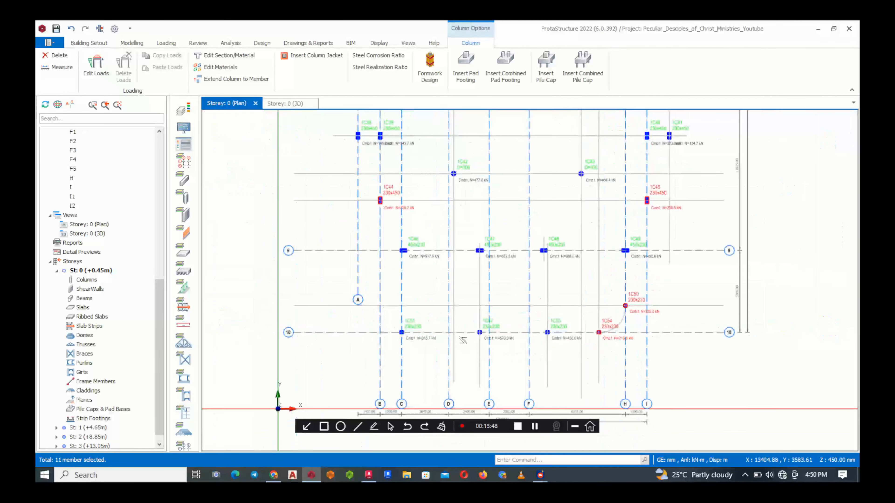
scroll(463, 340, up, 3)
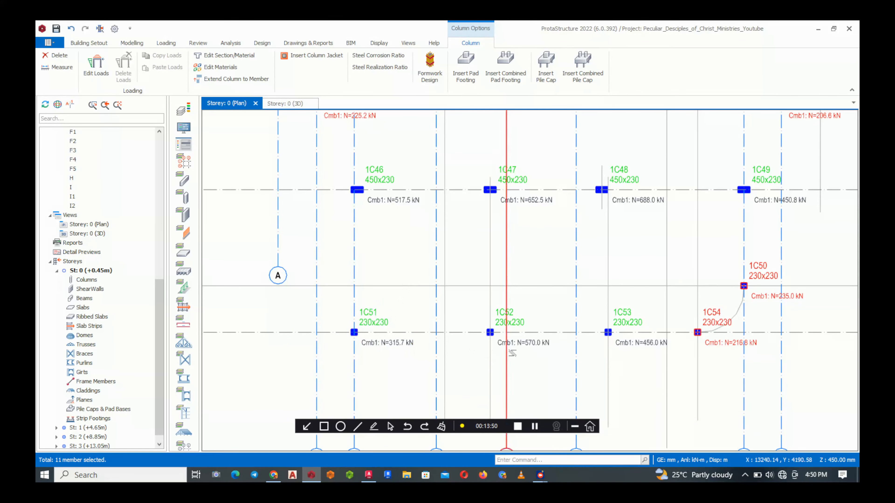
scroll(437, 359, down, 5)
scroll(447, 309, up, 2)
scroll(447, 302, down, 4)
scroll(446, 302, up, 2)
scroll(445, 292, down, 2)
scroll(444, 281, up, 2)
scroll(444, 281, up, 1)
scroll(429, 270, down, 2)
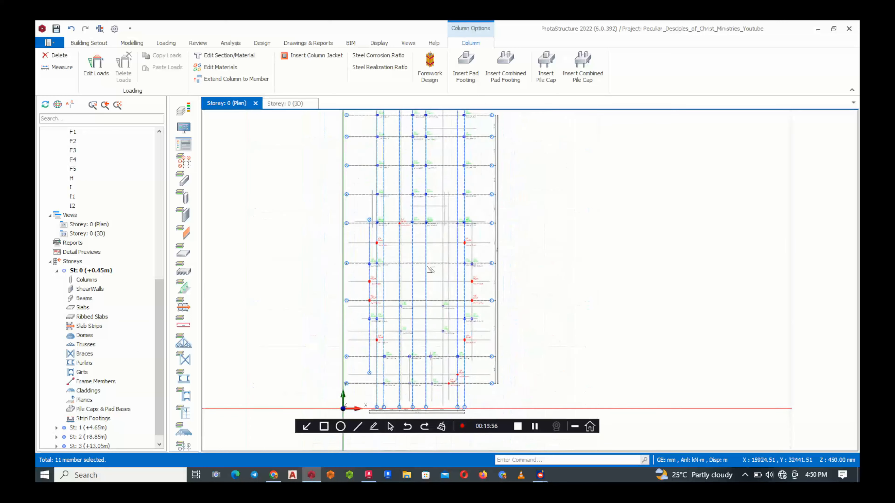
Insert pad footings for the selected columns and combine all listed footings into one design group
scroll(429, 270, up, 1)
right_click(438, 254)
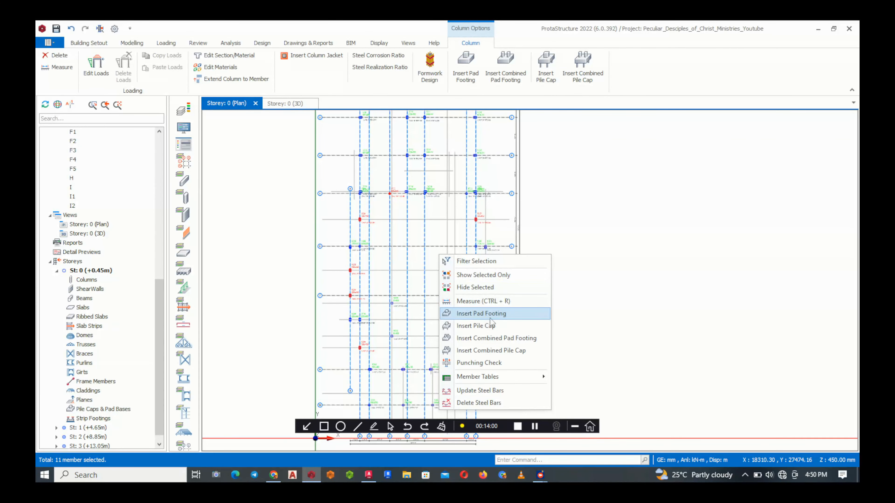
click(486, 317)
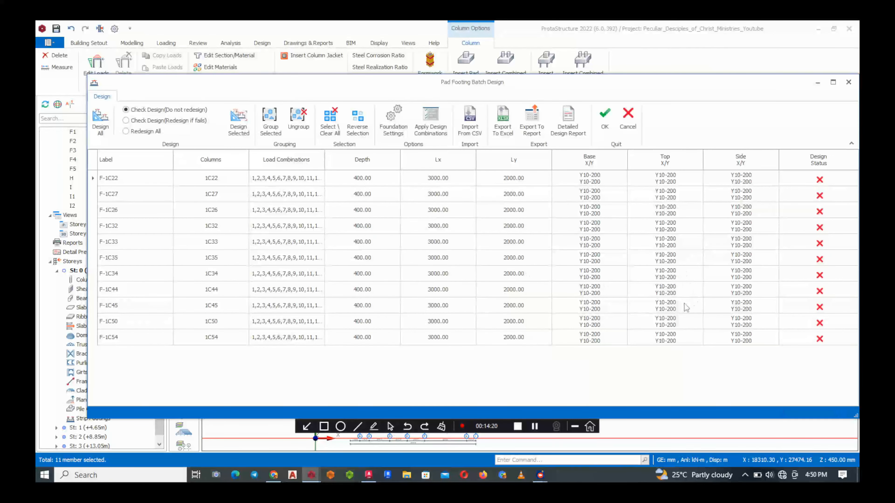
click(811, 343)
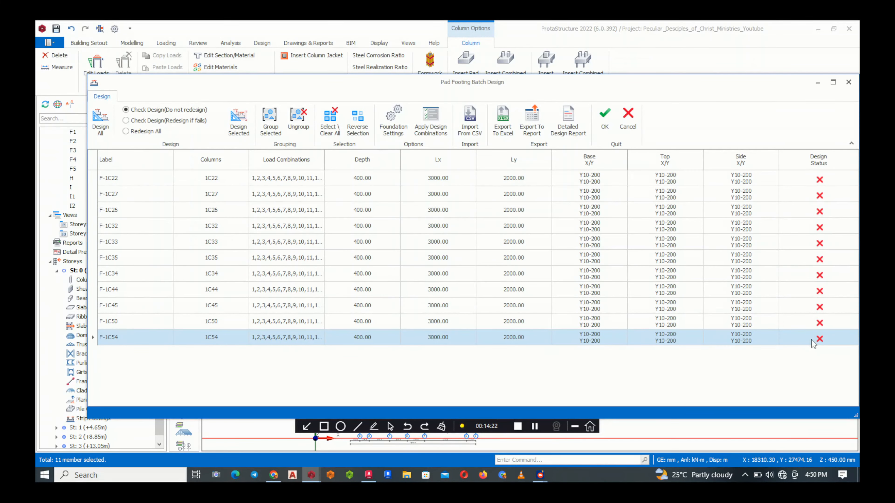
key(ctrl+a)
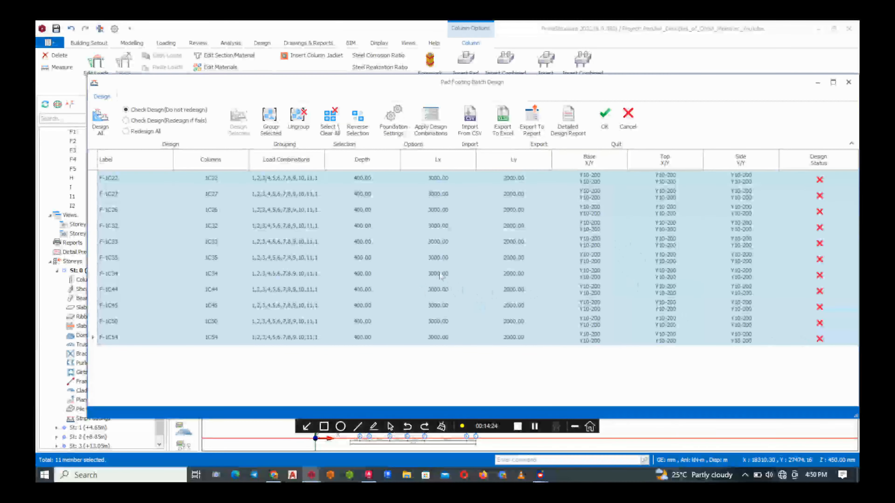
click(267, 126)
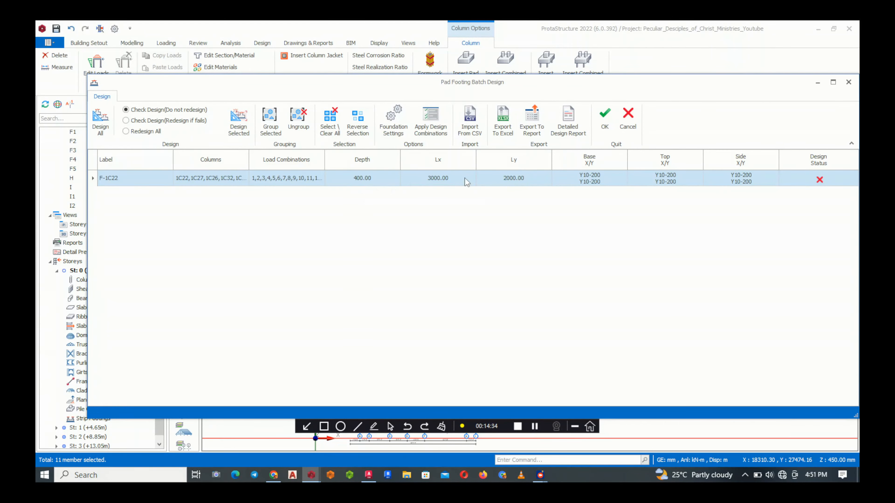
Open the grouped footing F-1C22, try the forced square option, and set both Lx and Ly to 1300 mm
click(453, 177)
click(582, 185)
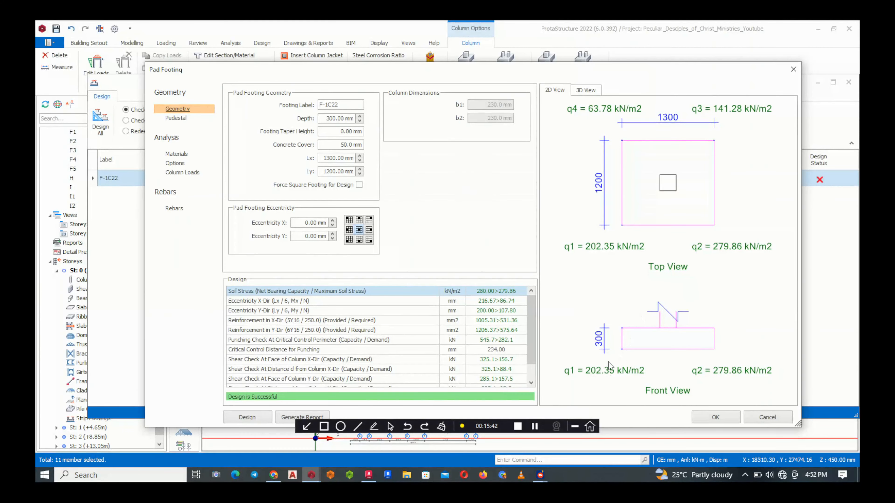
click(359, 185)
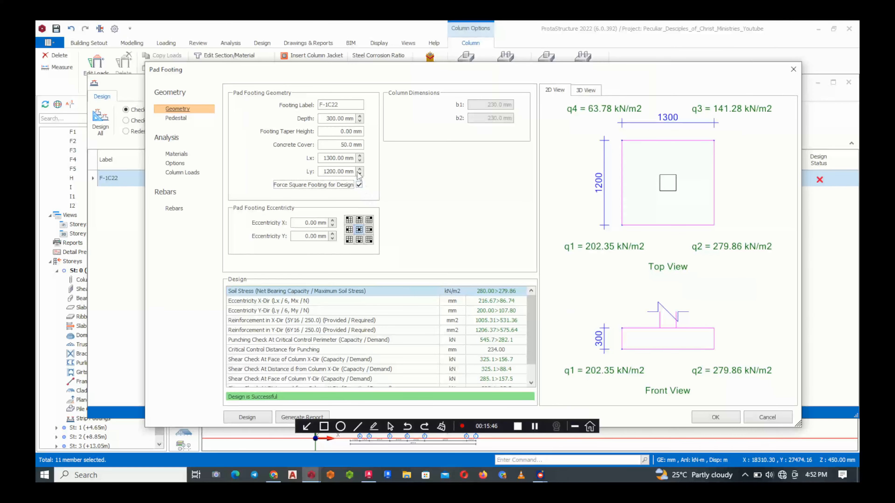
click(359, 184)
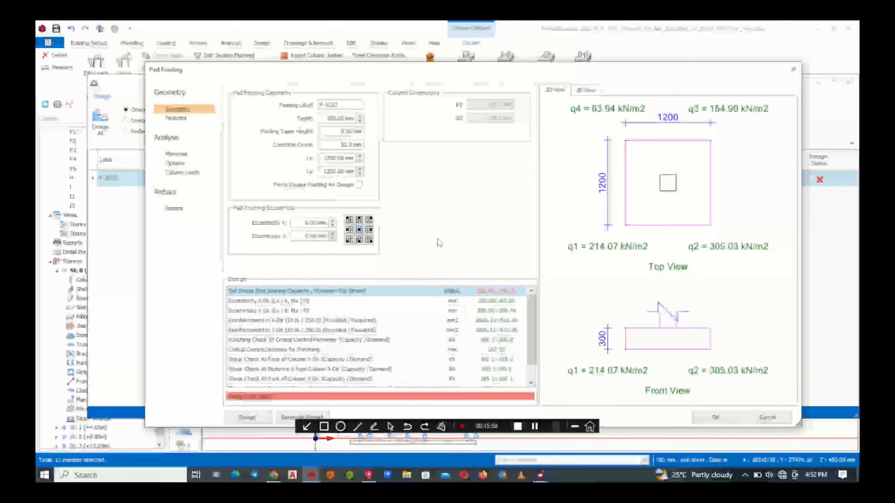
click(360, 156)
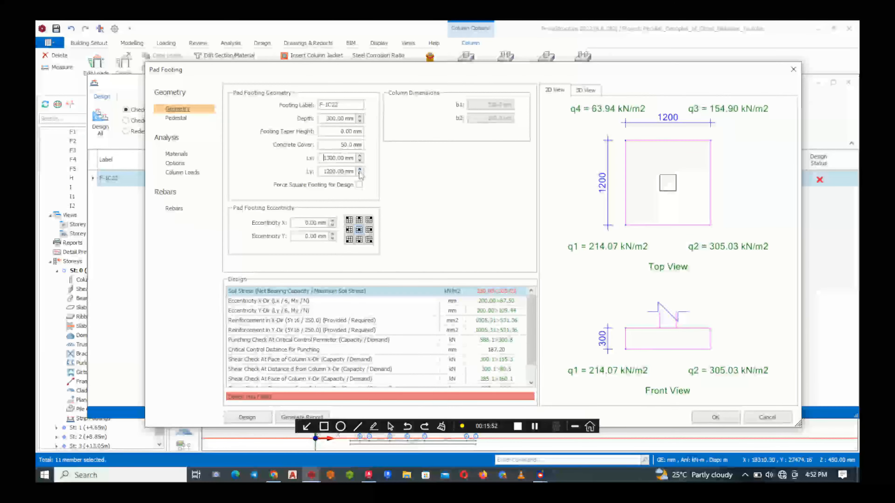
click(360, 169)
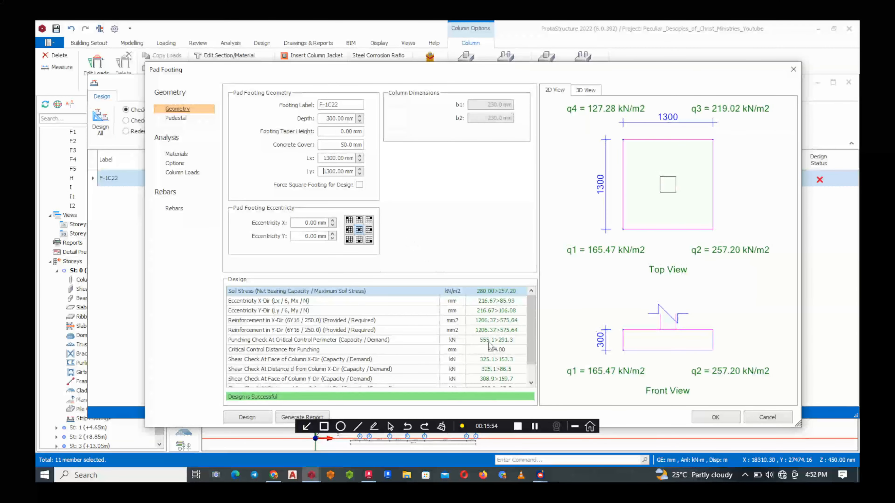
Review the footing's design checks, materials, options and column loads
scroll(473, 356, down, 1)
scroll(398, 349, up, 1)
click(178, 154)
click(177, 164)
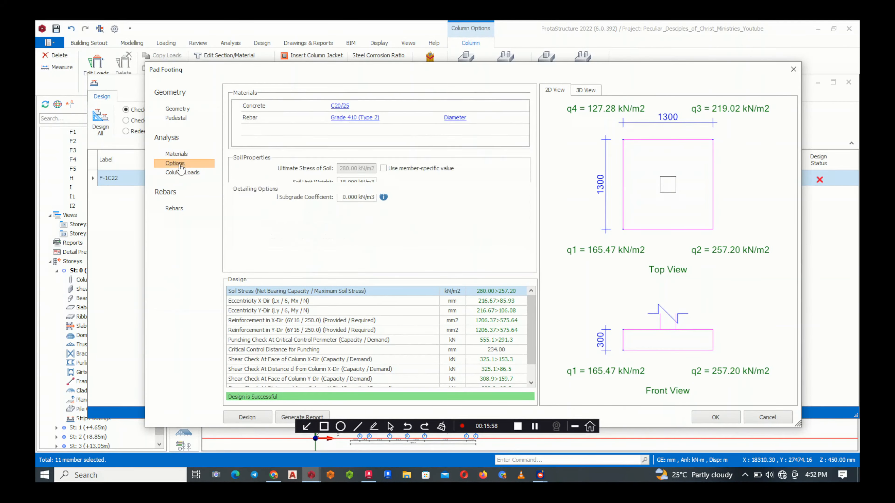
click(183, 173)
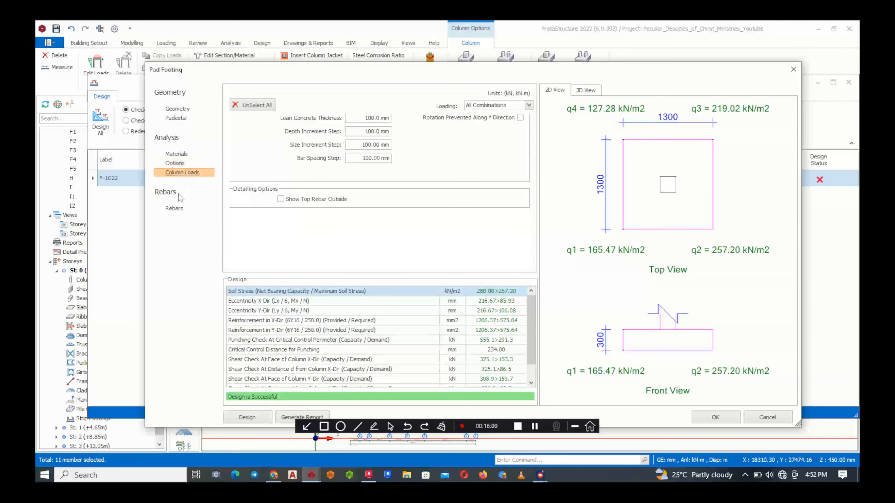
Return to the footing geometry, accept the footing design, and place the grouped pad footings on the plan
click(177, 108)
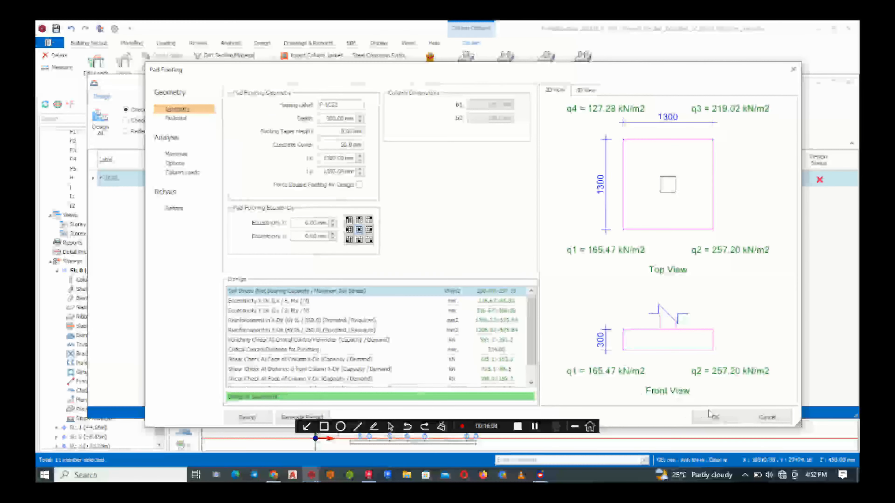
click(711, 416)
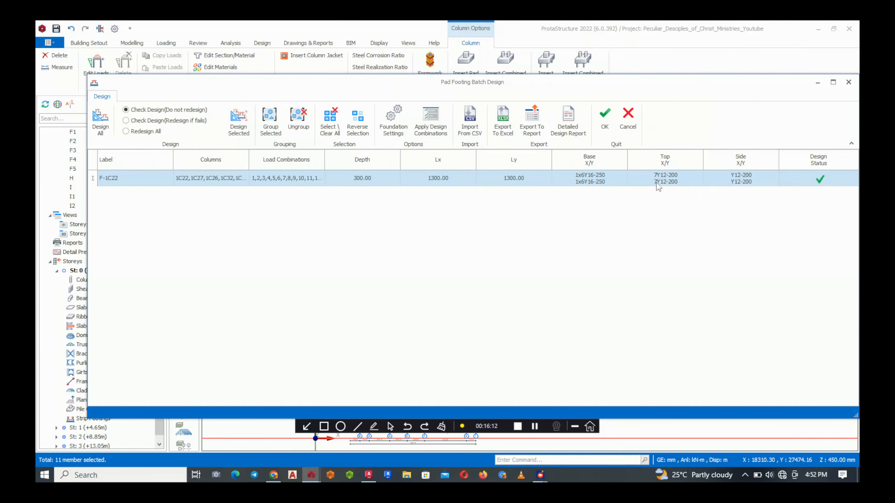
click(604, 118)
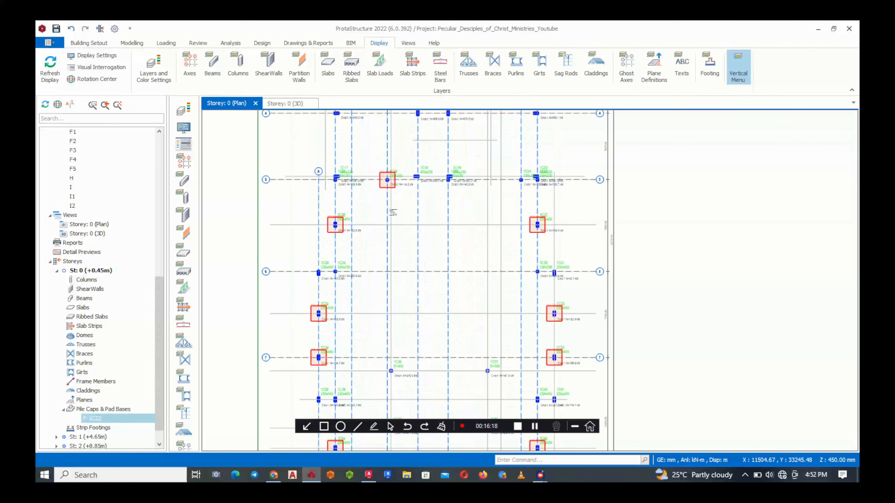
Inspect the pad footing placed under column 1C22 on axis 5 and clear the selection
scroll(384, 192, up, 2)
click(382, 188)
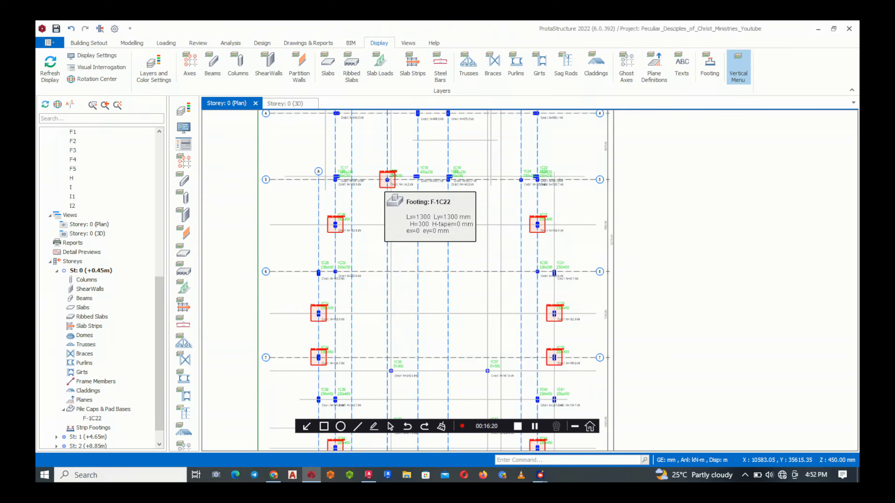
scroll(382, 164, down, 3)
key(Escape)
click(384, 172)
key(Escape)
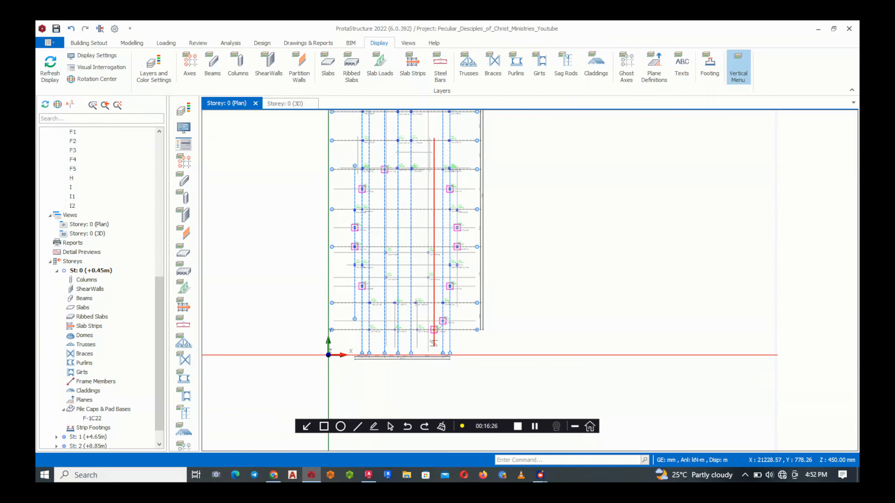
Look over the Storey 0 plan to compare columns that have pad footings with those still lacking one
scroll(463, 362, down, 2)
scroll(425, 269, up, 2)
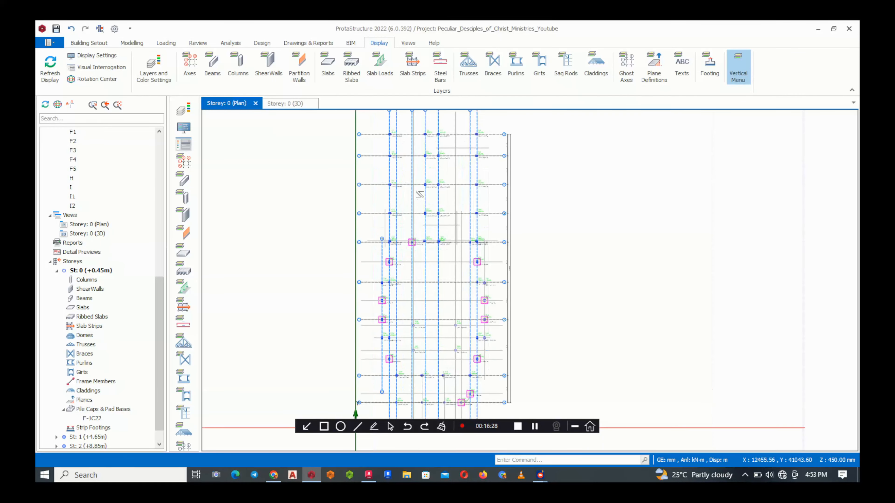
scroll(421, 200, up, 3)
scroll(376, 142, down, 4)
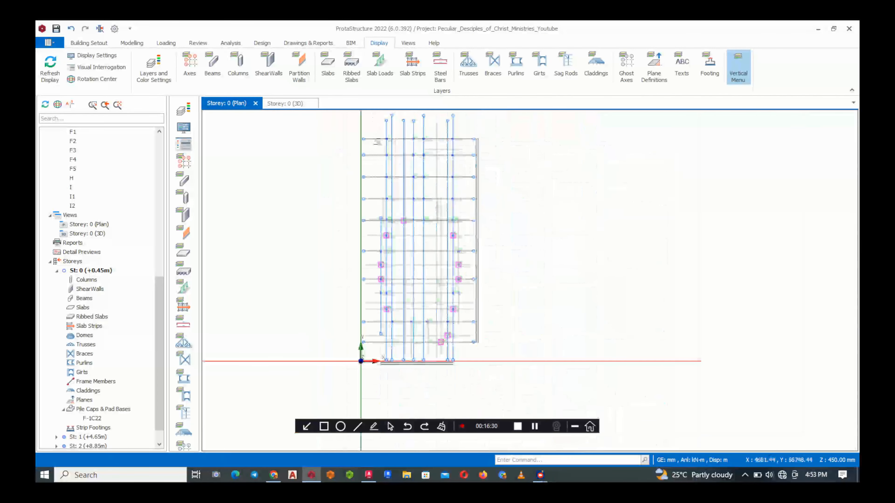
scroll(377, 139, up, 3)
mouse_move(375, 128)
mouse_down()
mouse_move(433, 160)
mouse_move(466, 143)
mouse_move(365, 122)
mouse_up()
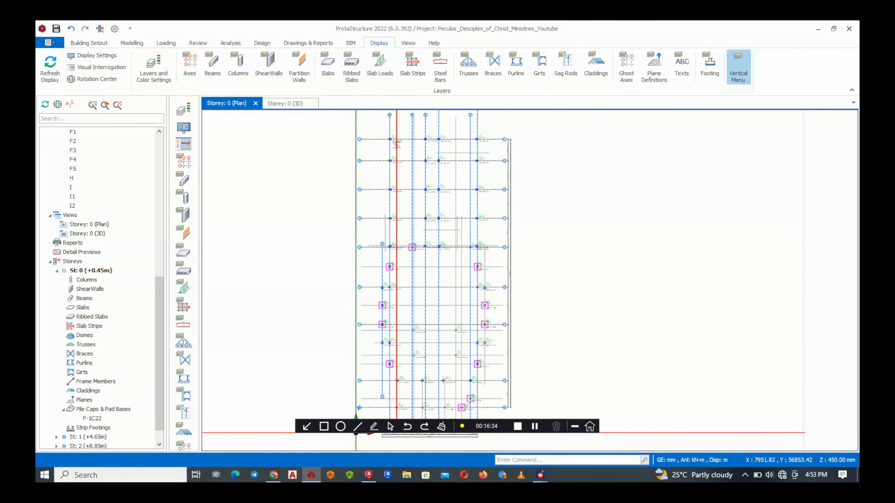
mouse_move(490, 154)
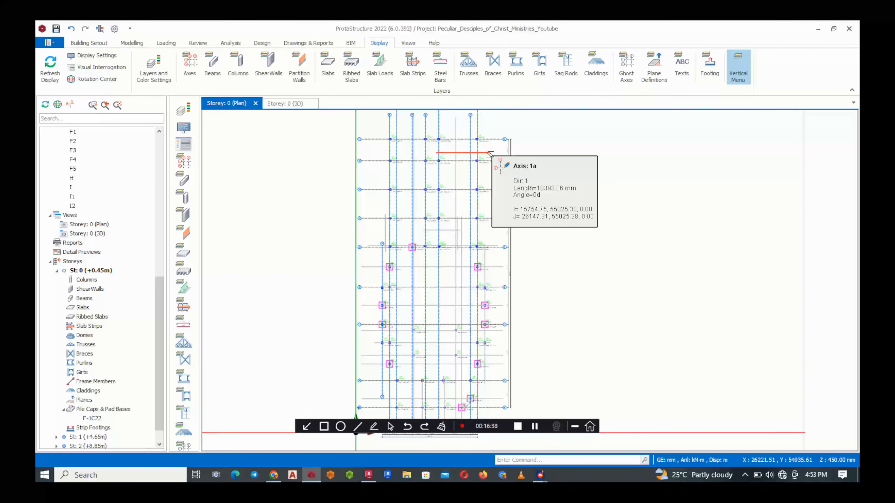
scroll(474, 339, down, 3)
scroll(492, 408, up, 2)
scroll(424, 352, up, 2)
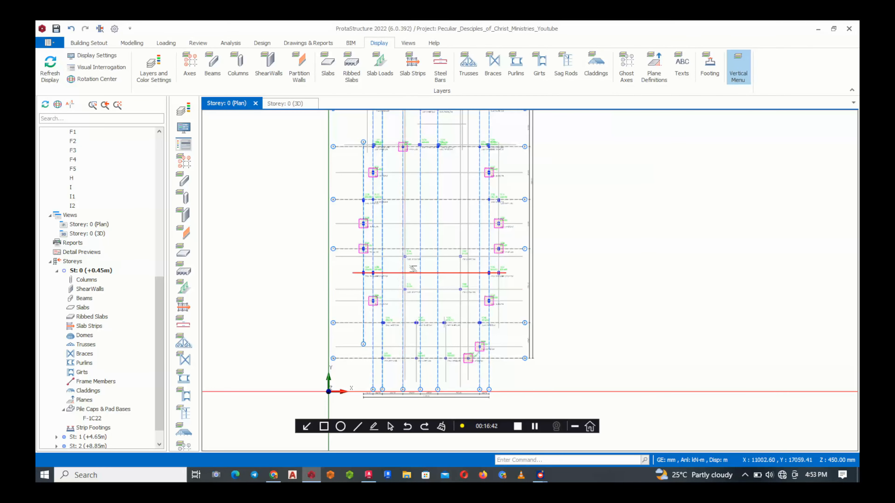
Look over the Storey 0 plan to compare the axial loads of columns without pad footings, up to axis 1
scroll(402, 317, down, 3)
scroll(410, 184, up, 4)
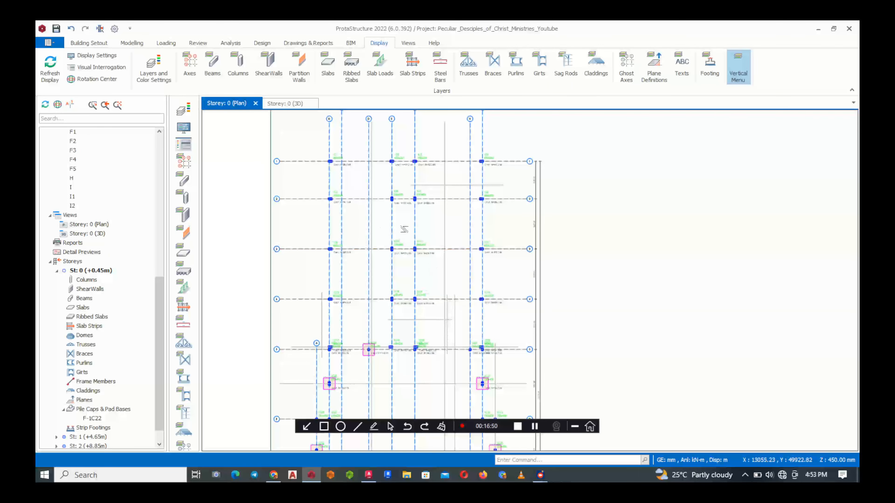
scroll(409, 212, down, 3)
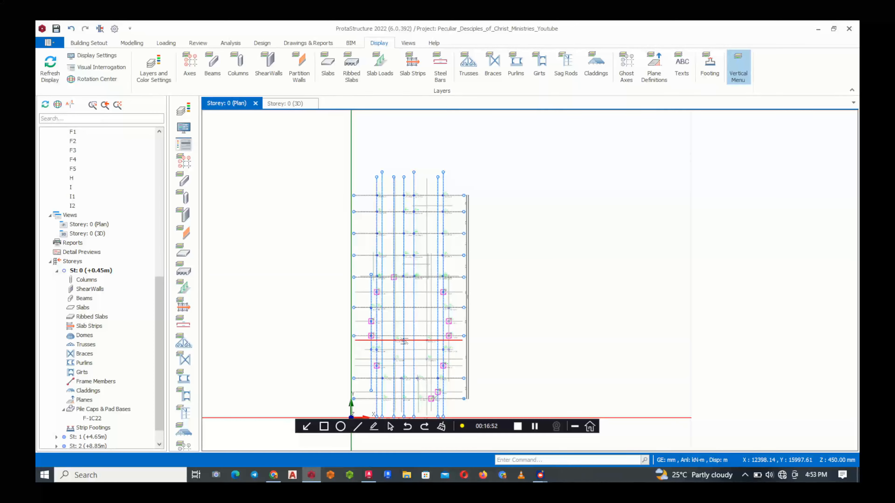
scroll(396, 215, up, 3)
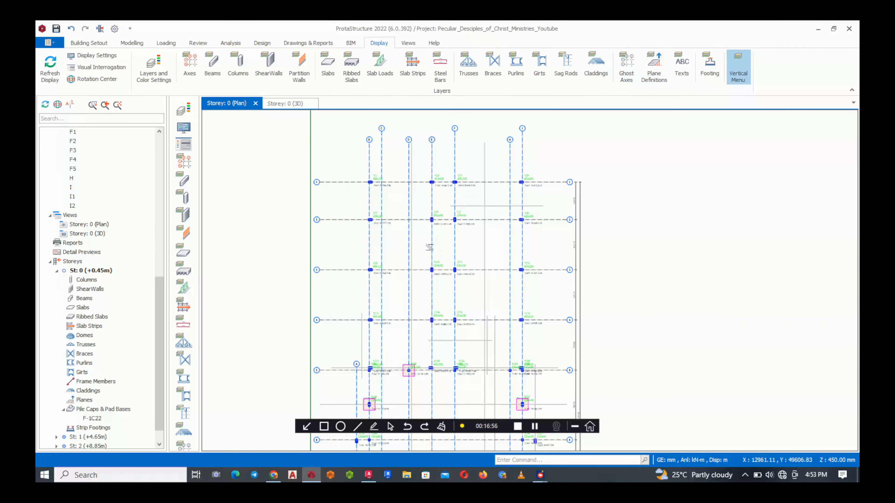
scroll(423, 367, up, 5)
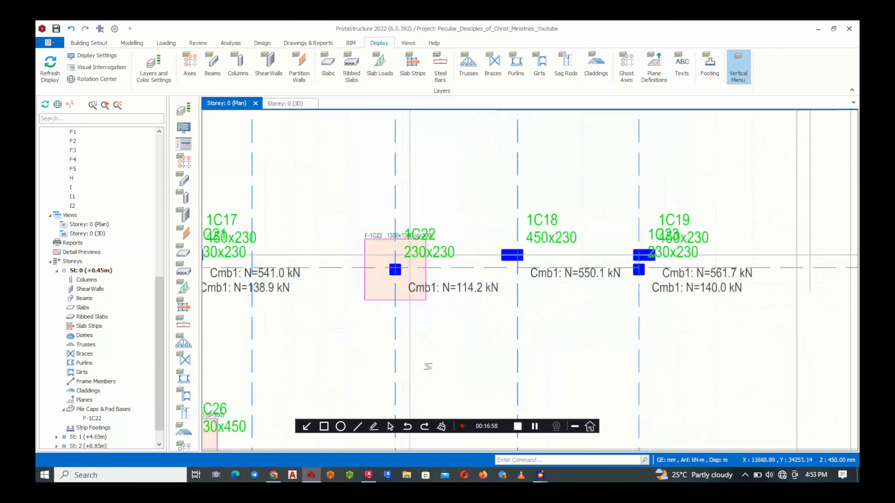
scroll(388, 336, down, 5)
scroll(380, 347, up, 2)
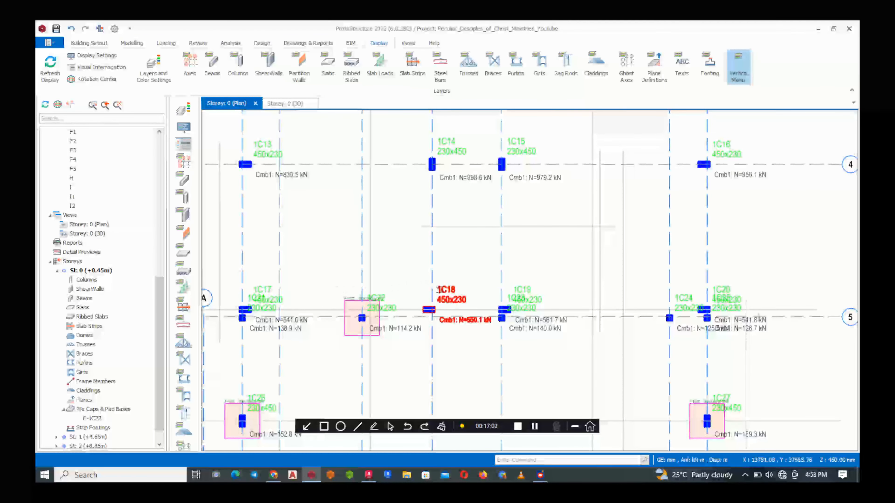
scroll(379, 358, down, 4)
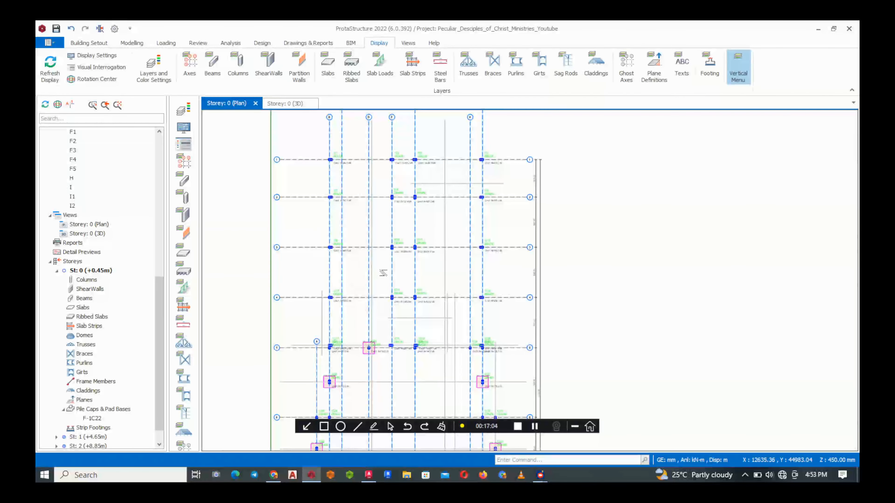
scroll(363, 138, up, 3)
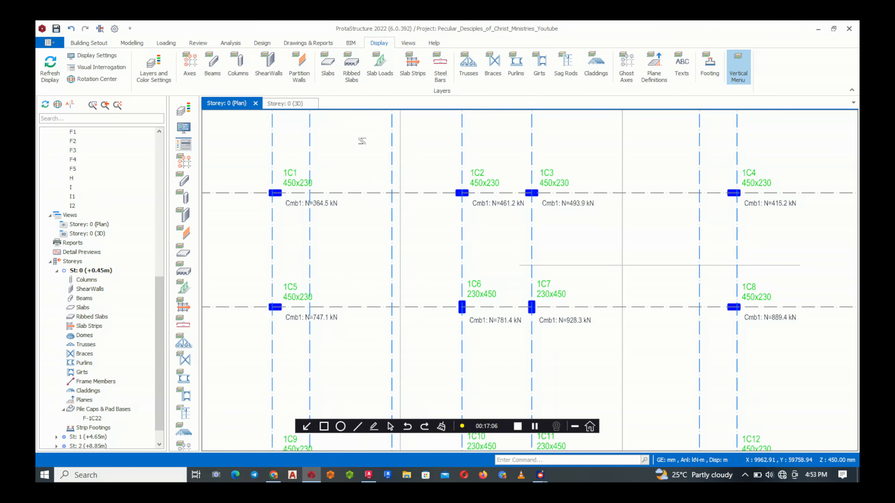
middle_drag(369, 220, 378, 240)
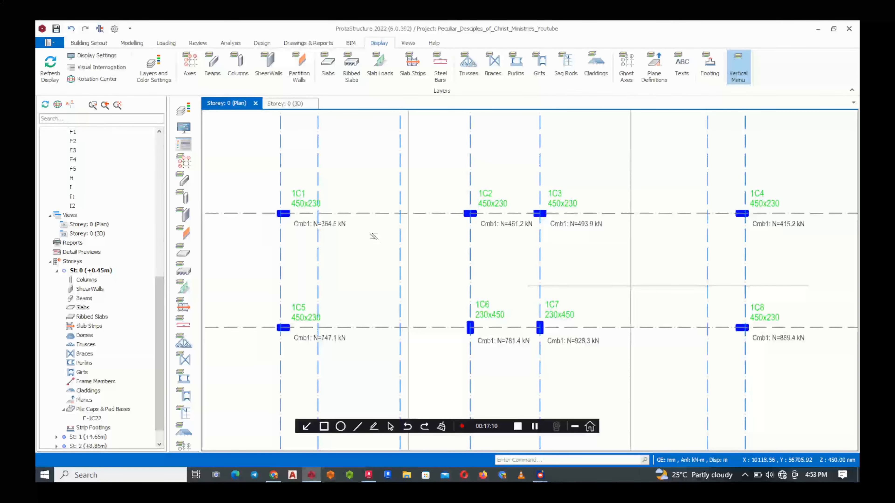
Select columns 1C1, 1C2, 1C3 and 1C4 along axis 1 as the start of the next footing group
click(336, 228)
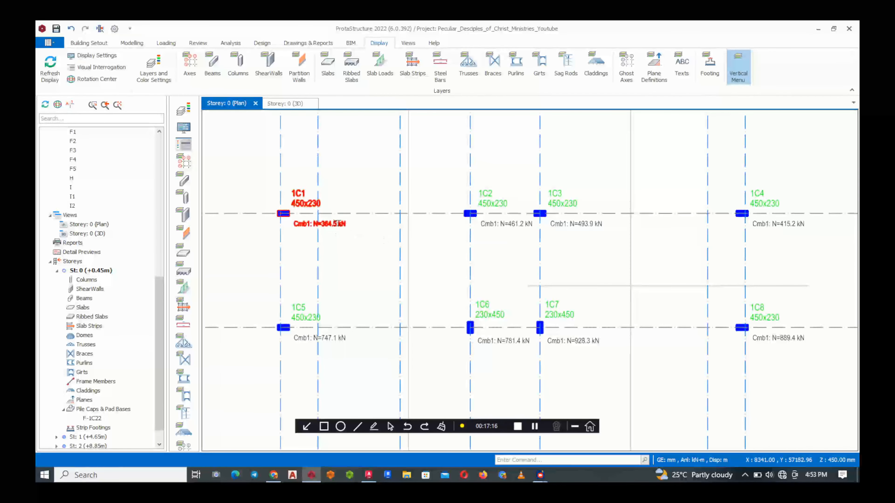
click(346, 243)
scroll(346, 242, down, 3)
scroll(426, 243, up, 4)
ctrl+click(425, 226)
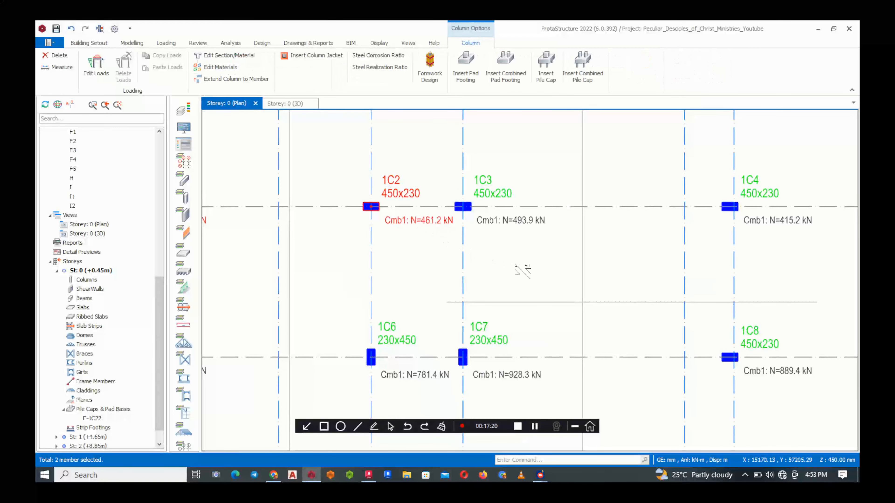
ctrl+click(519, 227)
ctrl+click(754, 222)
Examine the axial loads of the columns on axes 2 to 6 for further members of the group
scroll(651, 261, down, 4)
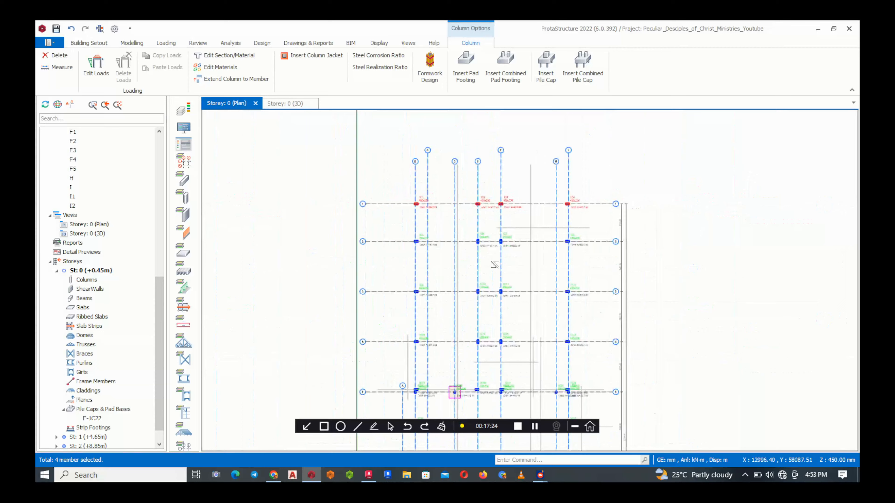
scroll(623, 247, up, 3)
scroll(623, 247, down, 3)
scroll(623, 247, up, 3)
scroll(470, 311, down, 4)
scroll(382, 227, up, 3)
scroll(382, 226, down, 2)
scroll(382, 226, up, 2)
scroll(298, 211, up, 2)
scroll(303, 236, down, 3)
scroll(309, 262, up, 3)
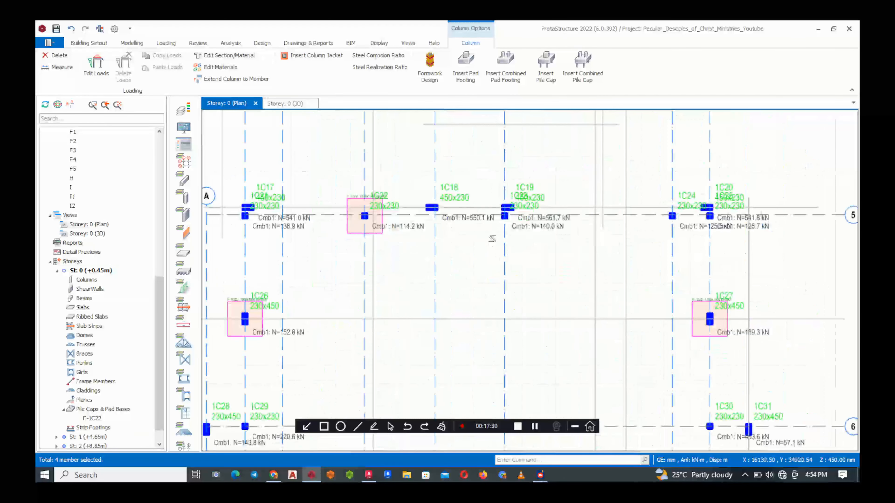
scroll(310, 263, down, 3)
scroll(305, 328, up, 1)
Add the four circular columns 1C37, 1C36, 1C42 and 1C43 below axis 7 to the selection
middle_drag(514, 333, 507, 224)
scroll(507, 353, up, 3)
click(414, 245)
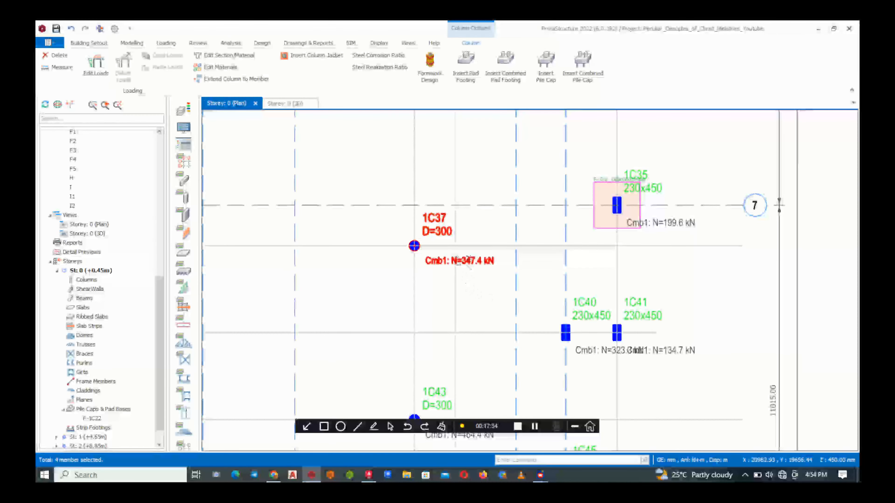
scroll(641, 236, down, 3)
scroll(472, 242, up, 2)
ctrl+click(416, 257)
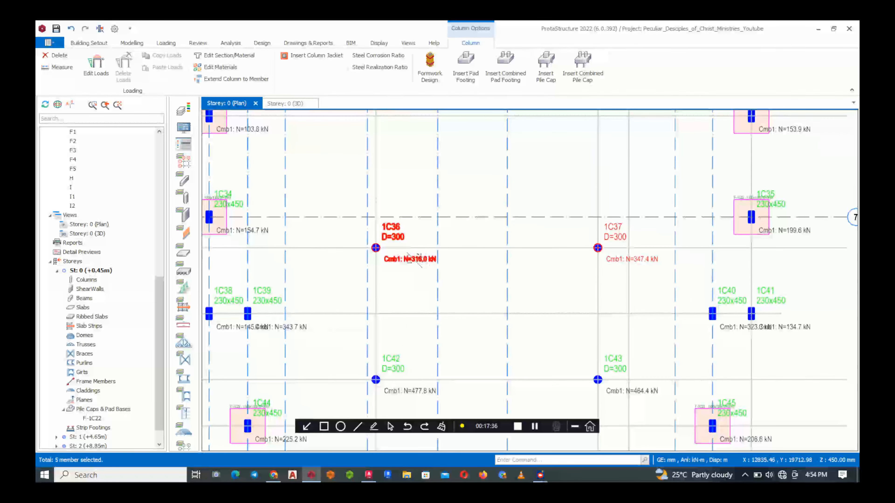
click(406, 382)
click(639, 397)
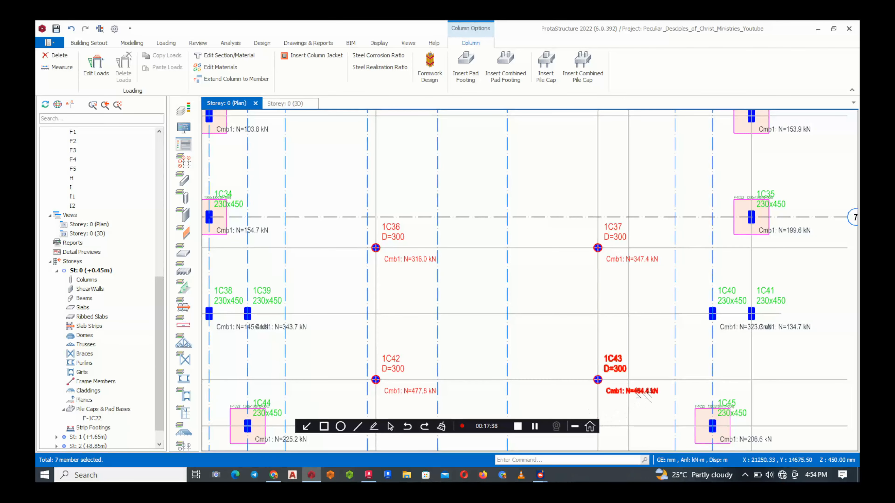
Add columns 1C51 and 1C53 on axis 10 to the selected column group
scroll(470, 242, down, 3)
scroll(457, 380, up, 4)
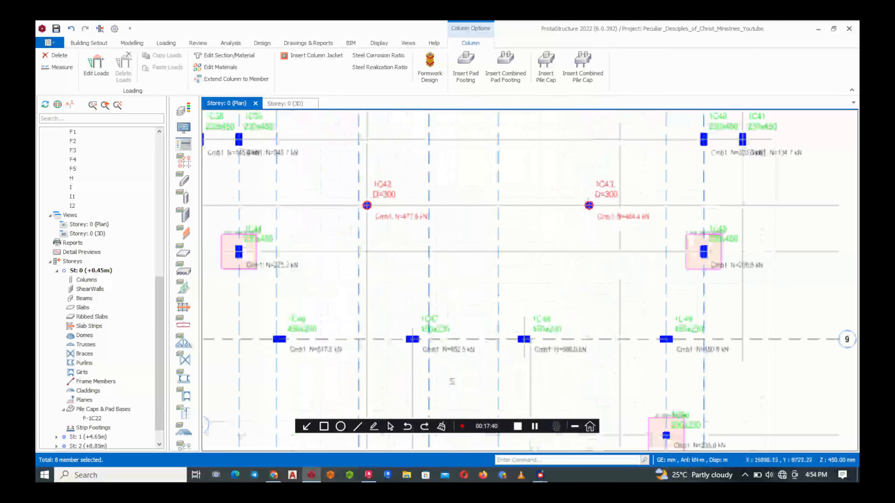
scroll(462, 295, down, 3)
scroll(423, 346, up, 3)
scroll(387, 373, down, 3)
scroll(370, 386, up, 4)
click(329, 339)
scroll(463, 306, down, 3)
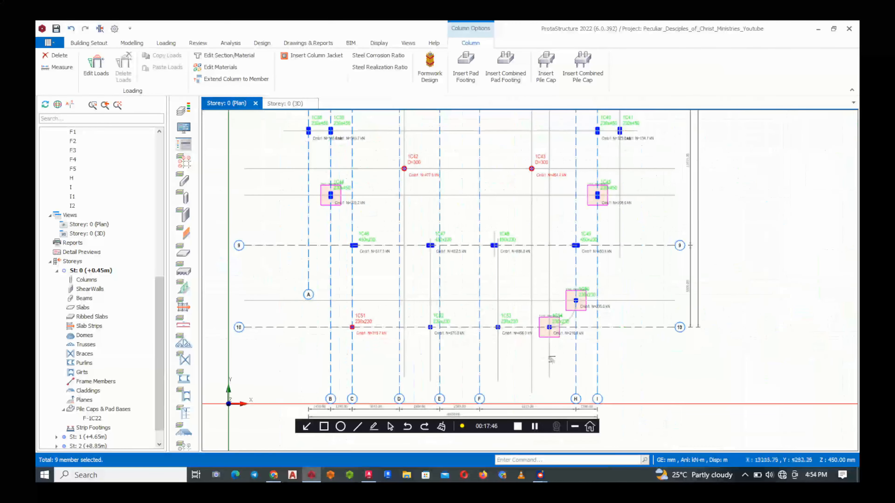
scroll(494, 344, up, 4)
scroll(494, 345, up, 1)
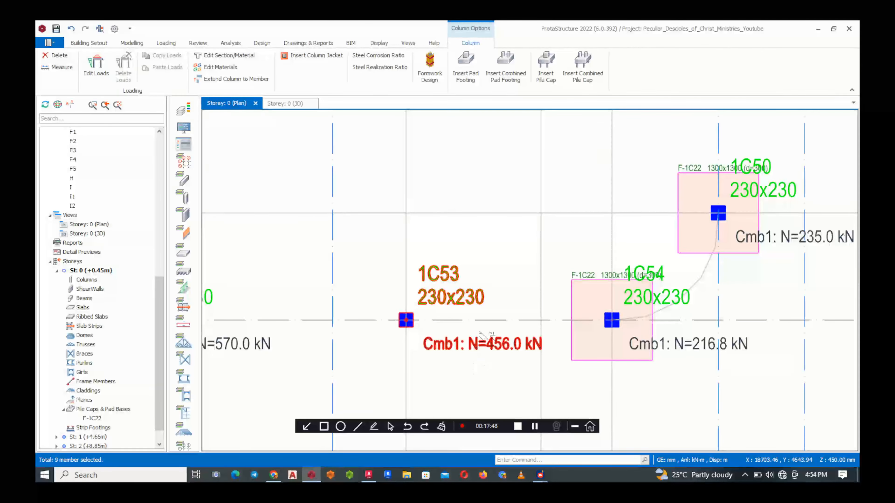
scroll(502, 280, down, 3)
scroll(433, 323, up, 2)
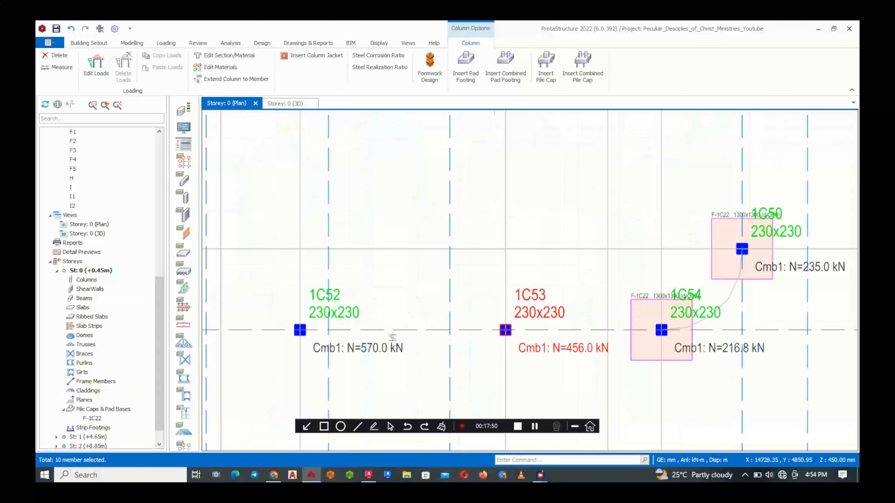
Add column 1C49 on axis 9 to the selected column group
scroll(508, 368, down, 3)
scroll(573, 318, up, 3)
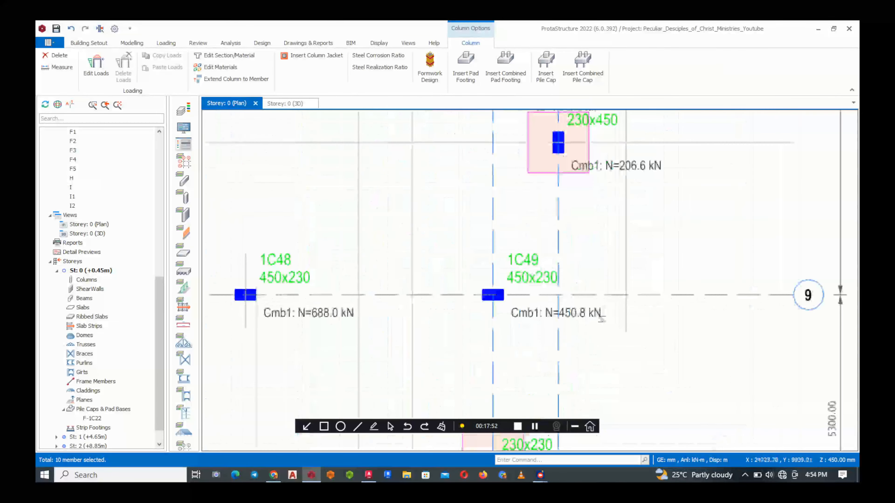
click(570, 307)
Check the axial loads of the remaining unselected columns in the upper part of the plan, including 1C28 and 1C29
scroll(533, 352, down, 5)
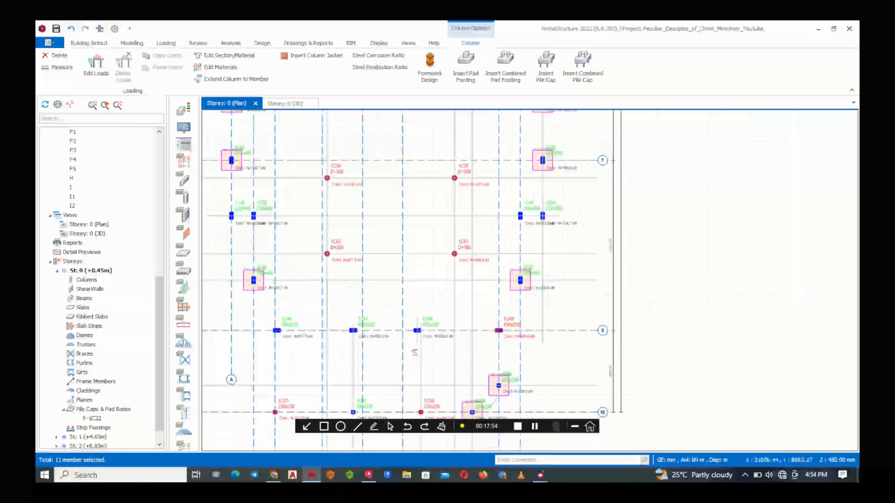
scroll(314, 220, up, 5)
scroll(529, 234, down, 3)
scroll(587, 226, up, 3)
scroll(599, 176, down, 3)
scroll(612, 143, up, 3)
scroll(613, 143, down, 4)
scroll(570, 249, up, 5)
scroll(443, 313, down, 5)
scroll(441, 307, up, 3)
scroll(433, 292, down, 3)
scroll(426, 279, up, 6)
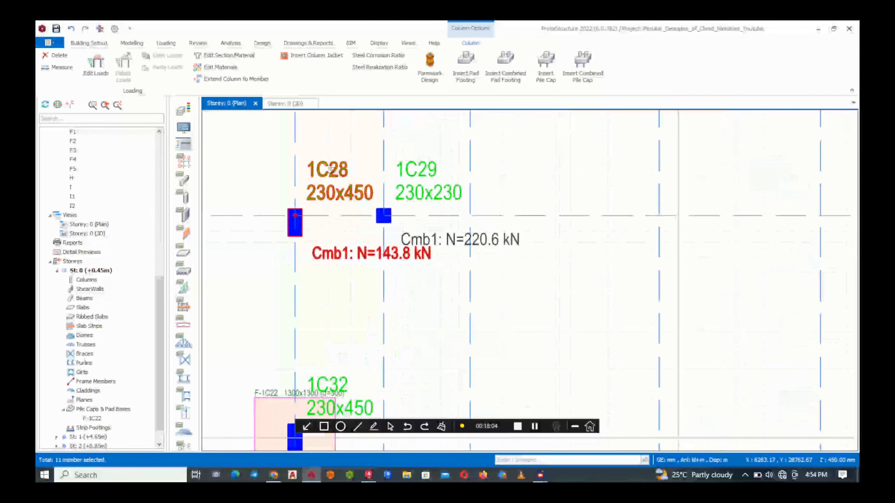
scroll(355, 230, down, 5)
scroll(355, 230, up, 5)
scroll(583, 183, down, 4)
Check the axial loads of the columns between axes 6 and 10 against the selected group
middle_drag(553, 289, 552, 191)
middle_drag(398, 305, 406, 238)
scroll(374, 303, up, 4)
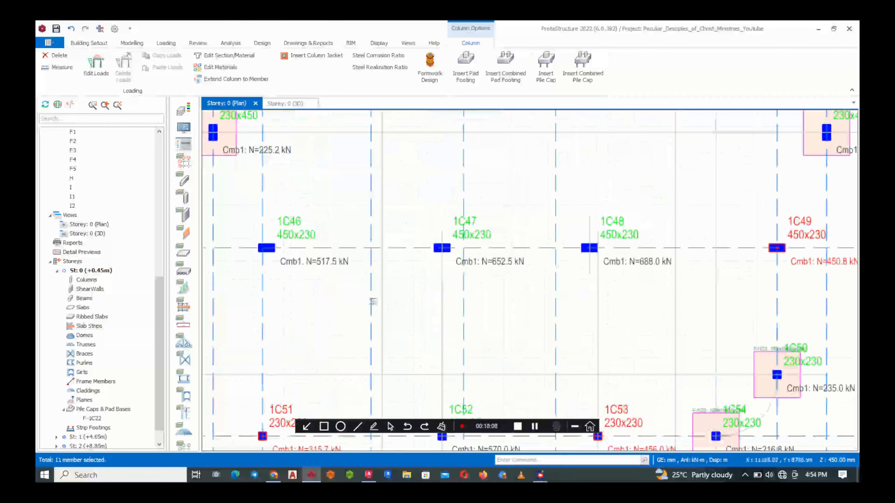
scroll(357, 272, down, 6)
scroll(355, 278, up, 4)
scroll(355, 278, up, 3)
scroll(355, 278, down, 6)
scroll(393, 176, up, 1)
scroll(393, 176, up, 2)
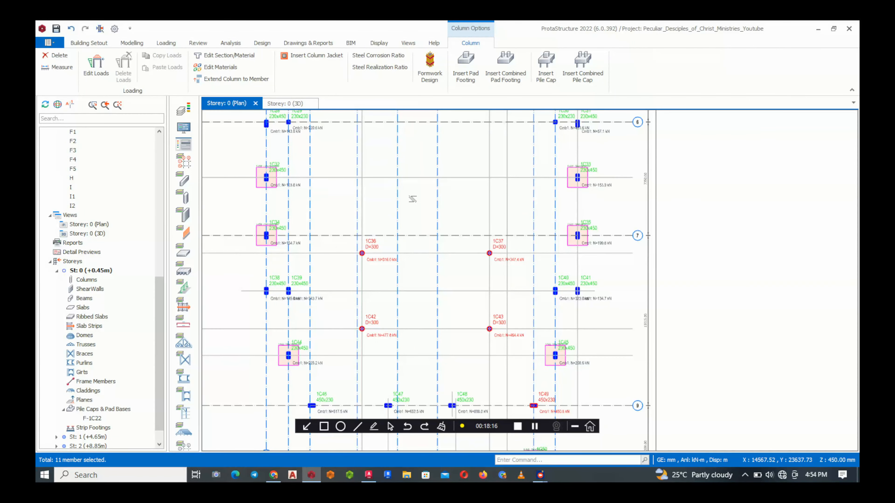
Insert pad footings for the selected columns and group all footings in the batch design into one
right_click(412, 199)
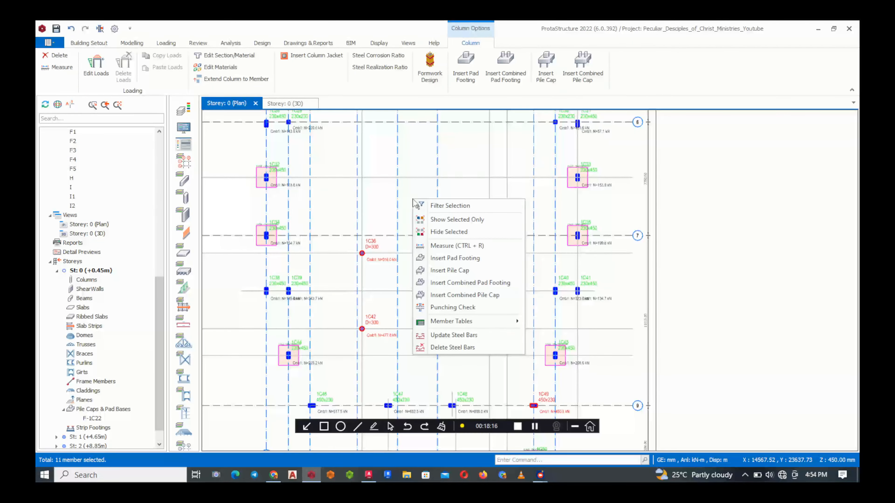
click(455, 260)
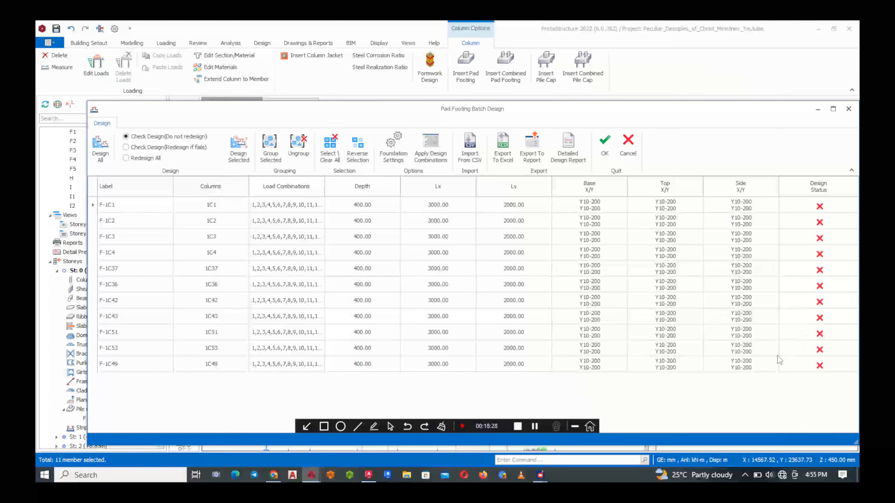
click(807, 369)
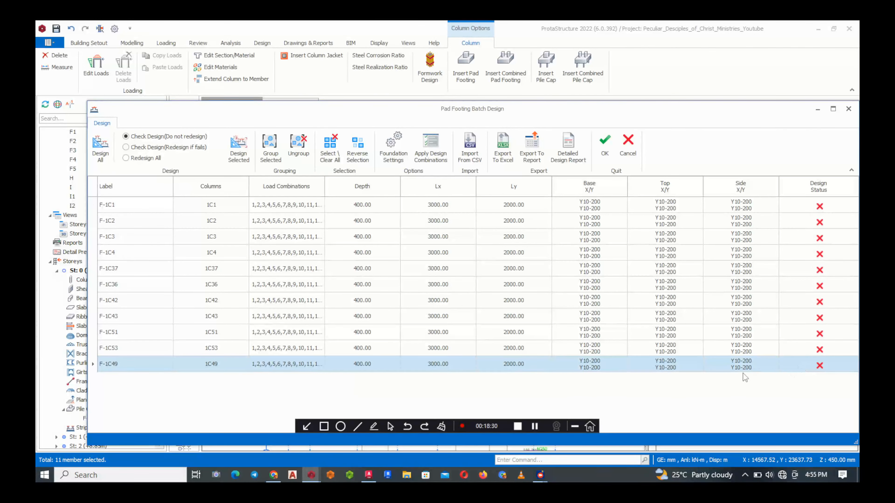
key(ctrl+a)
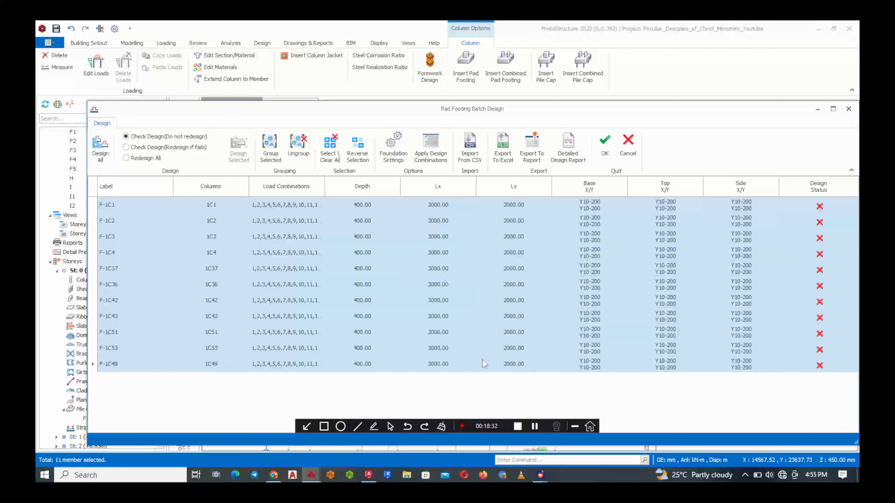
click(270, 148)
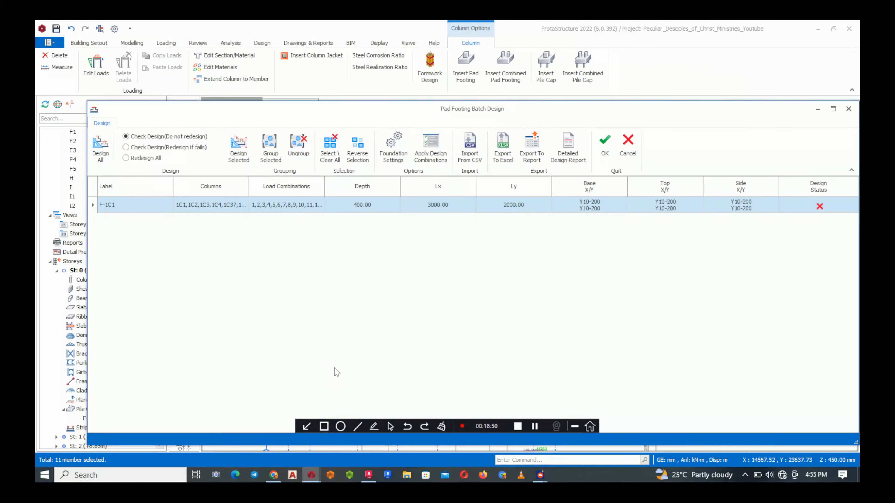
click(267, 481)
click(852, 26)
Size the grouped footing at 1800 by 1800 mm with a depth of 400 mm, review its design checks, and accept it
double_click(143, 207)
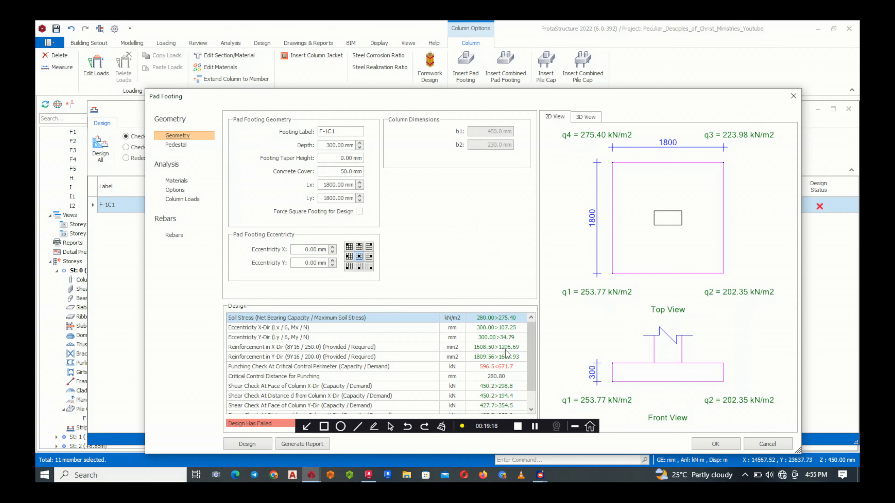
scroll(404, 374, down, 1)
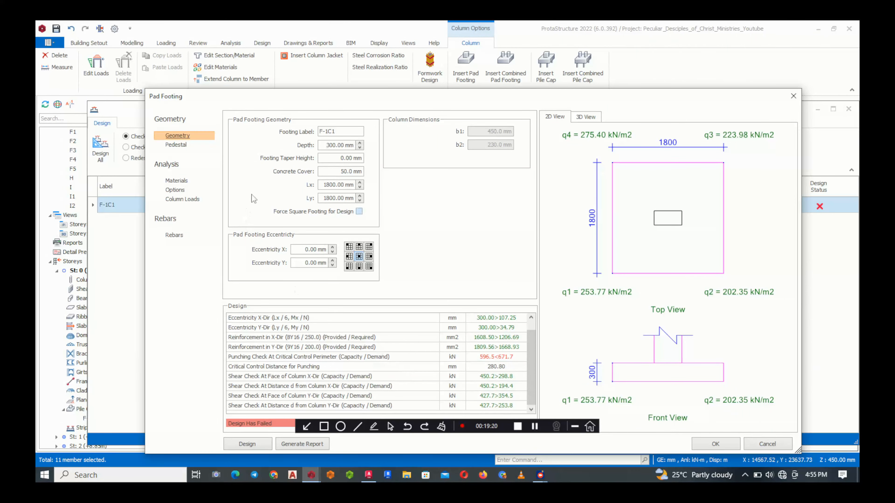
click(359, 143)
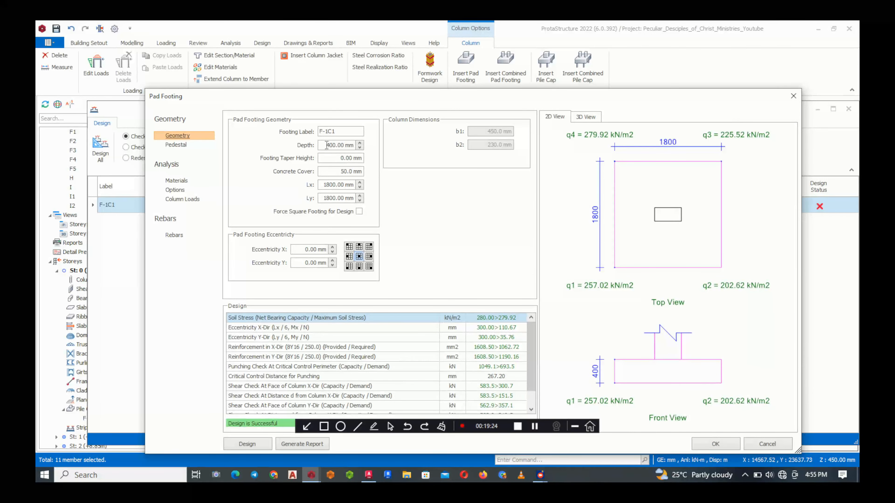
click(719, 445)
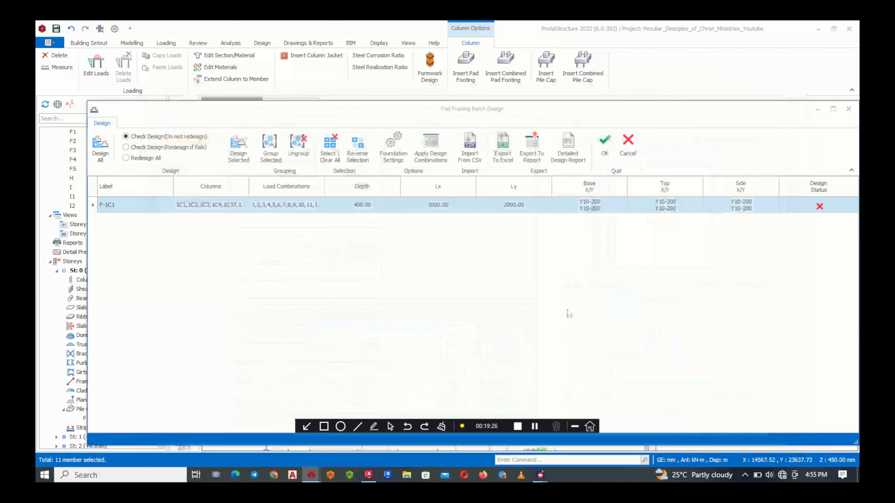
Accept the batch design to place the grouped pad footings on the plan and inspect those along axis 1
click(604, 145)
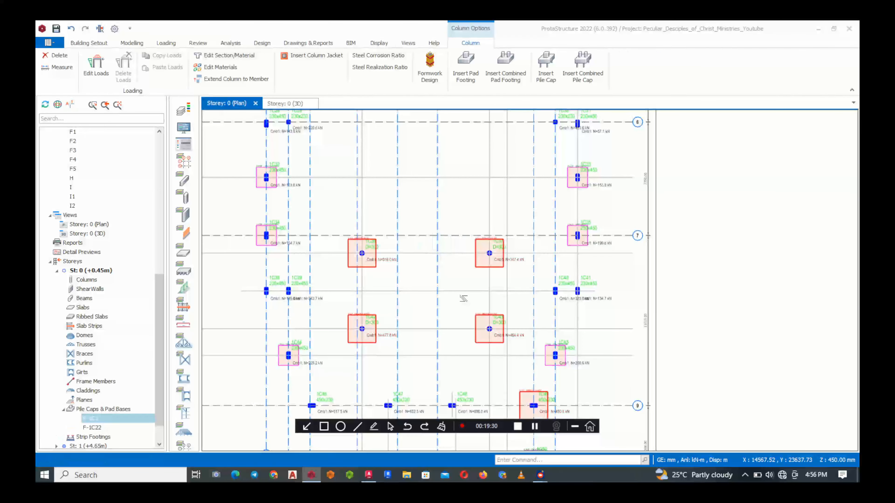
scroll(461, 301, down, 6)
scroll(447, 203, up, 3)
scroll(450, 206, up, 3)
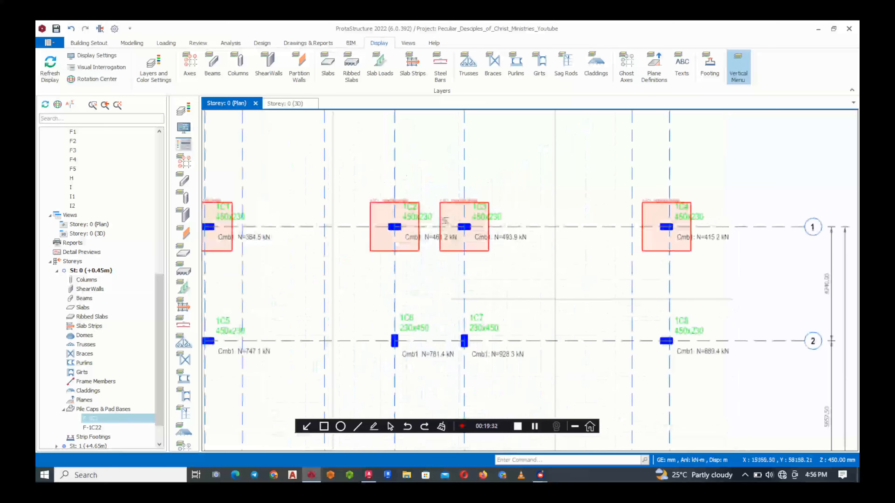
Review the placed pad footings across the Storey 0 plan and check the size of one of the interior footings
scroll(450, 206, down, 6)
scroll(484, 284, up, 2)
scroll(484, 285, up, 4)
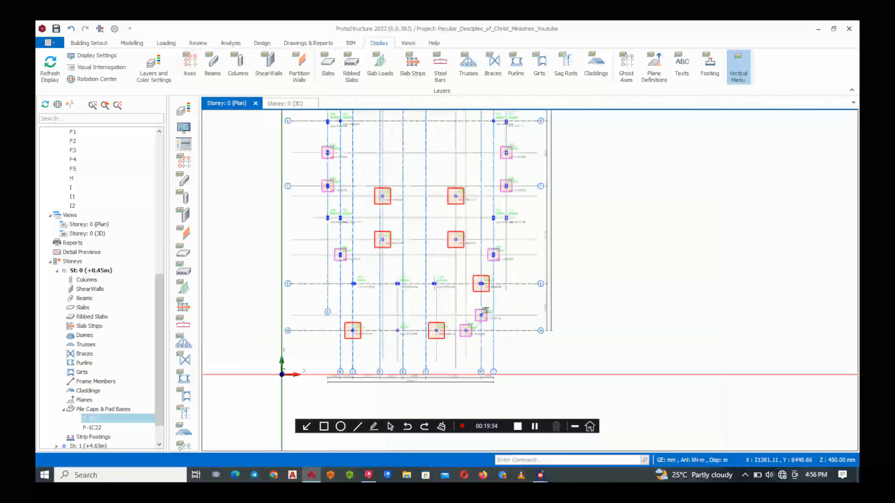
scroll(368, 346, down, 3)
scroll(368, 346, up, 2)
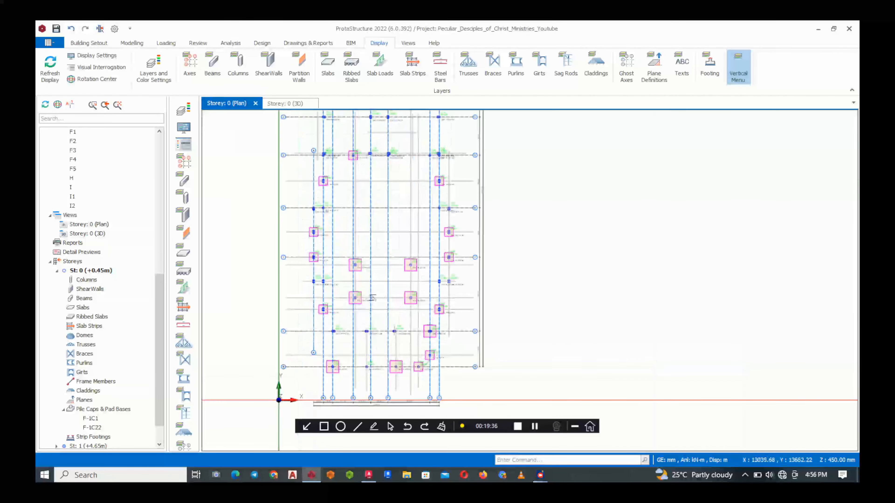
scroll(388, 299, down, 3)
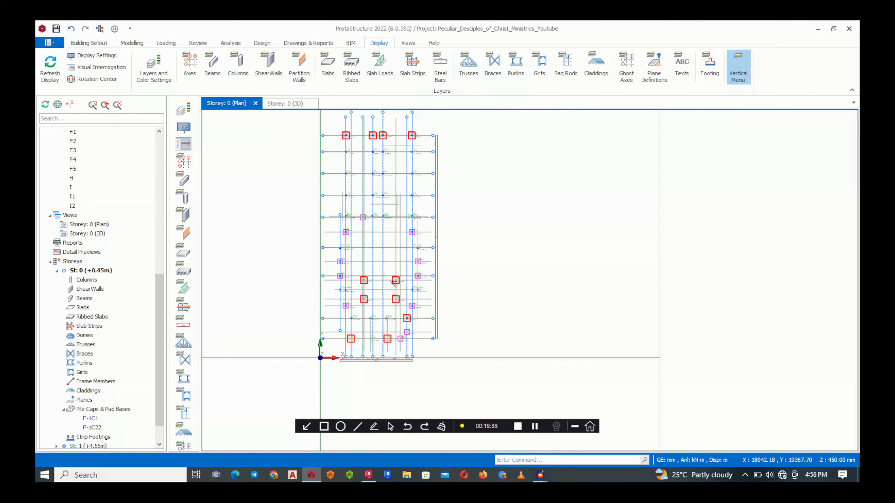
mouse_move(393, 283)
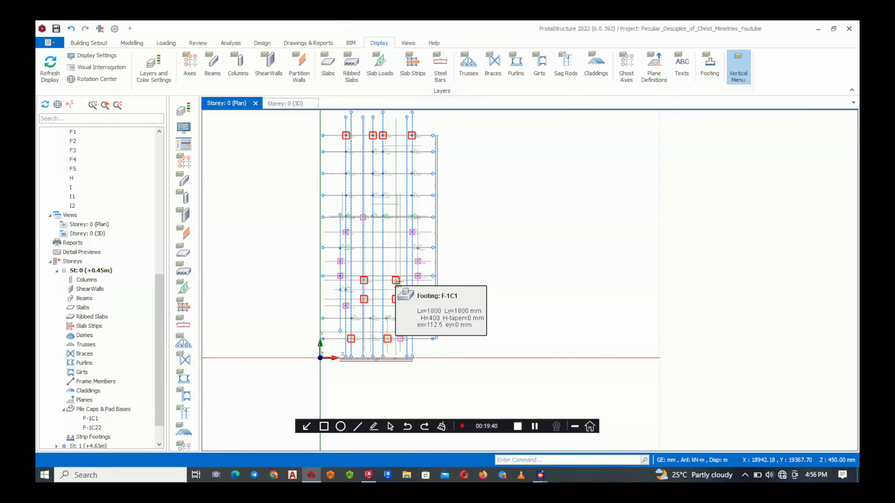
click(393, 283)
key(Escape)
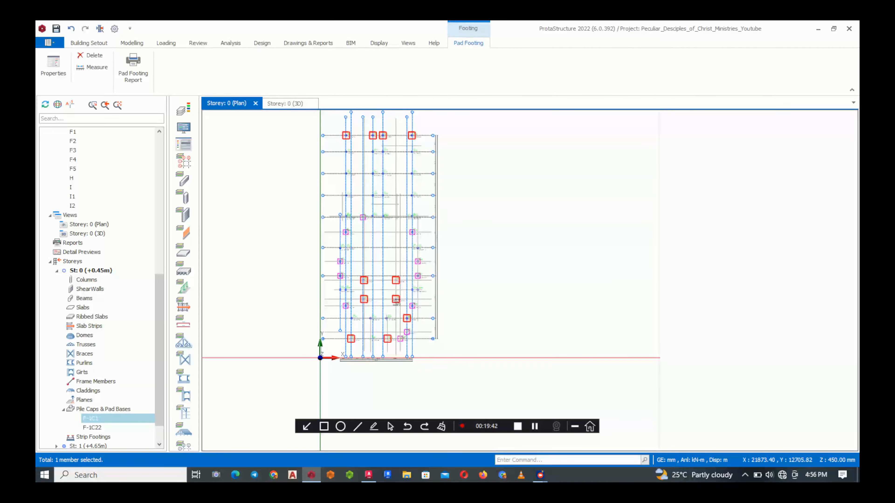
Examine the axial loads of the columns along axes 2 to 5 that still have no footing
mouse_move(369, 331)
scroll(380, 330, down, 3)
scroll(392, 330, up, 3)
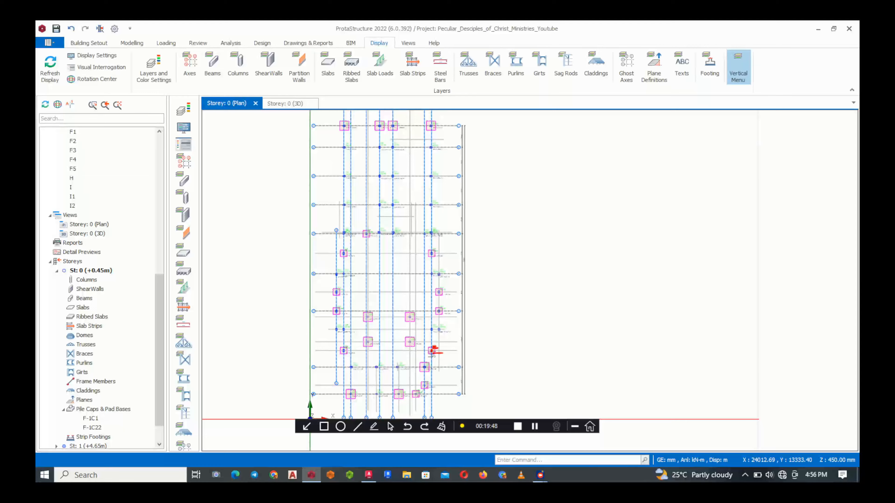
scroll(415, 370, down, 2)
scroll(389, 264, up, 7)
scroll(409, 216, down, 2)
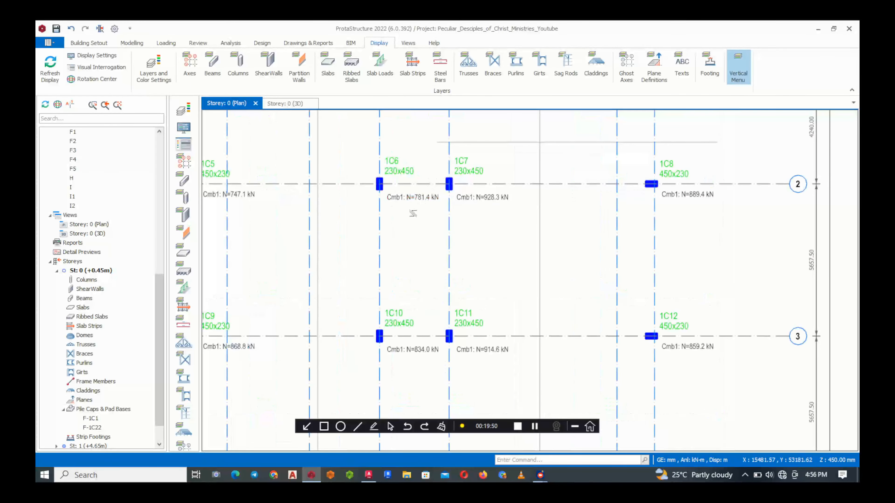
scroll(405, 266, up, 4)
scroll(455, 263, down, 2)
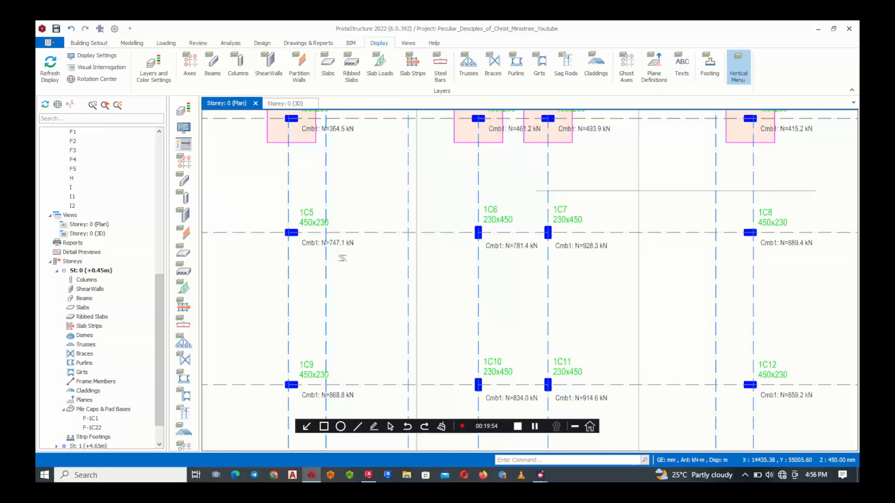
scroll(343, 258, down, 1)
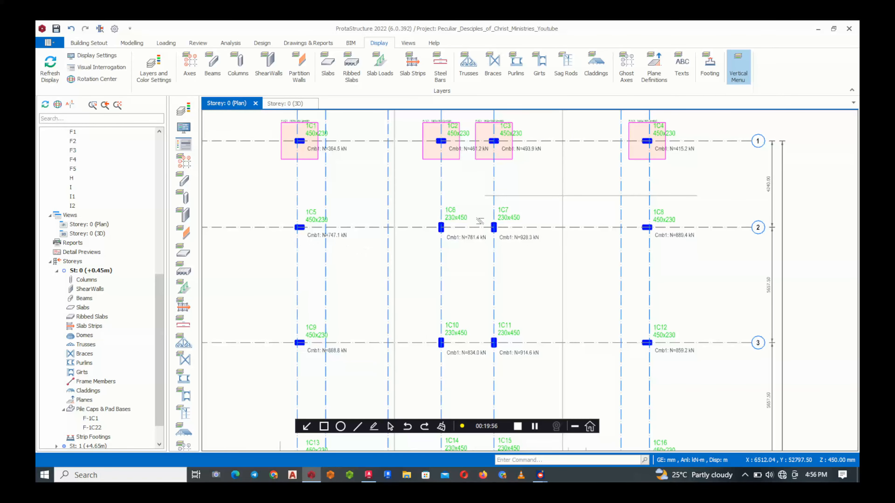
scroll(433, 206, down, 2)
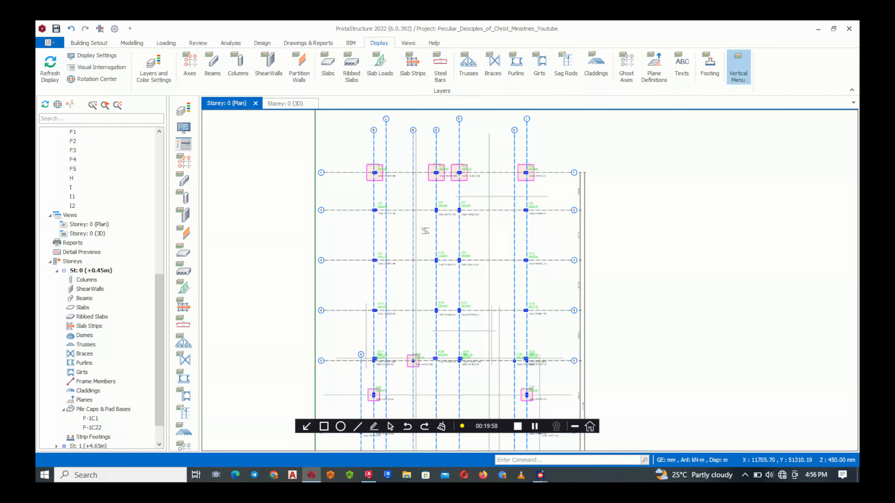
scroll(418, 389, up, 2)
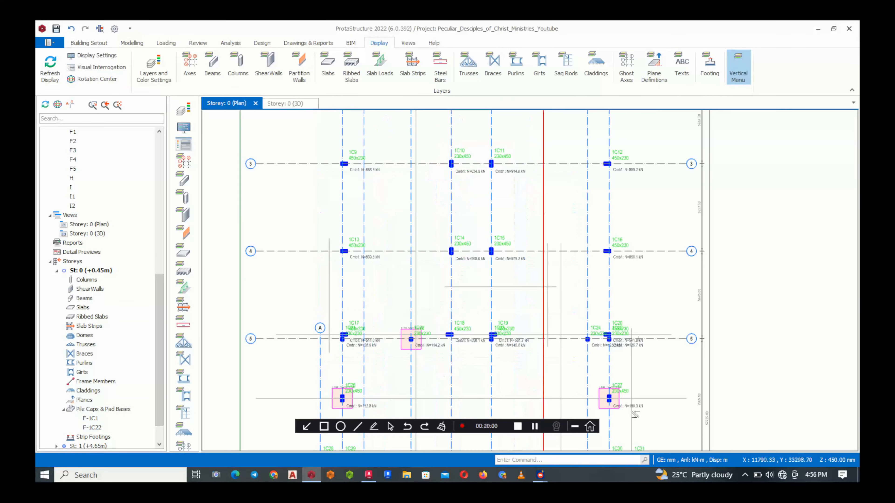
Insert a 2100 by 2100 mm combined pad footing under columns 1C17 and 1C21, adjusting its depth before accepting it
scroll(455, 275, down, 2)
scroll(419, 303, up, 6)
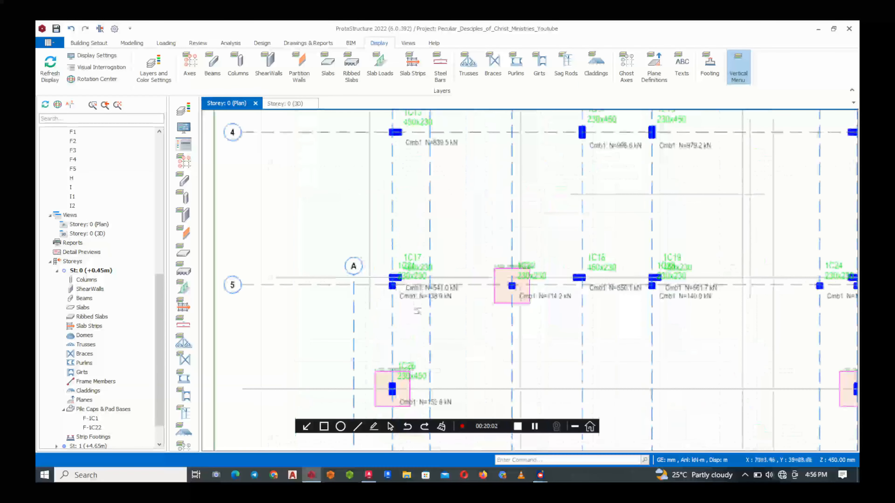
scroll(419, 304, down, 4)
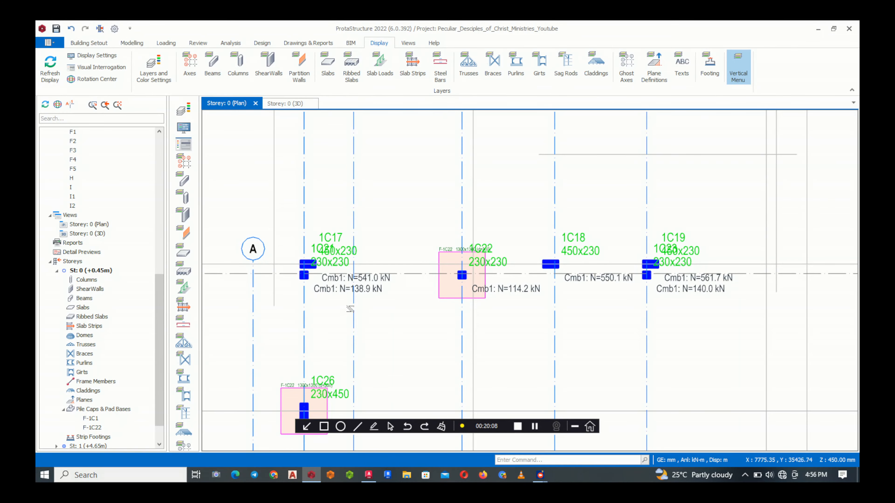
click(322, 288)
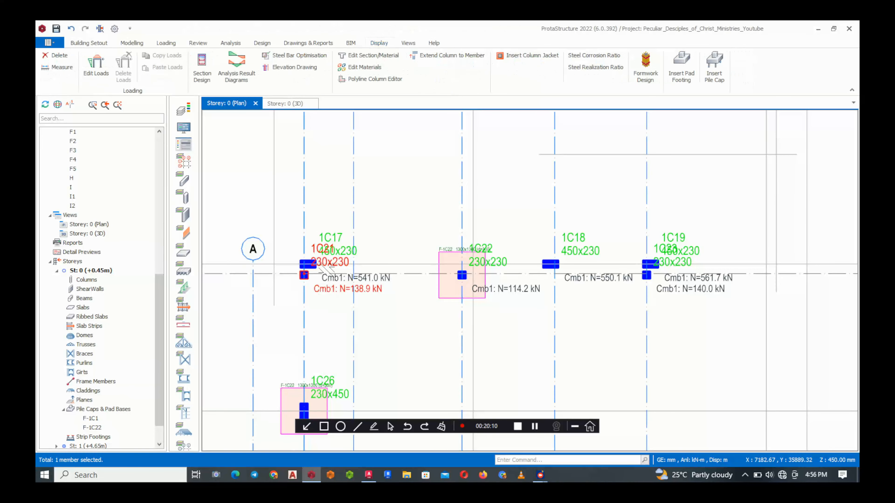
click(347, 279)
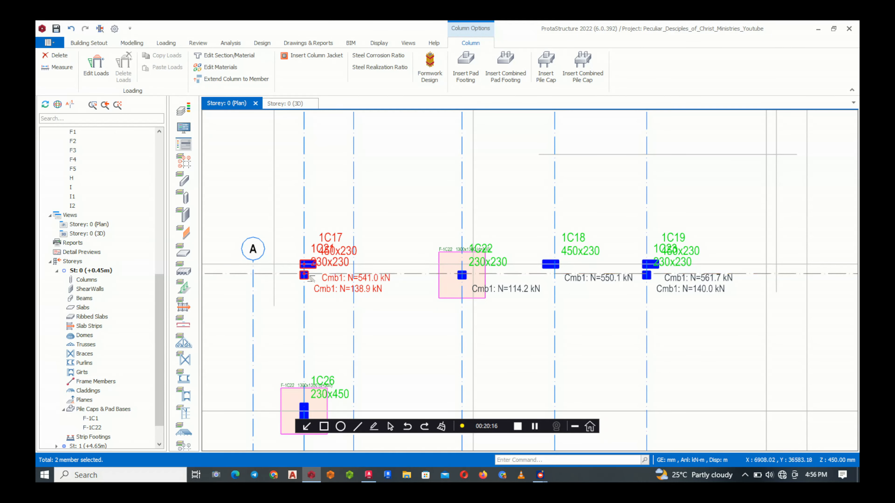
right_click(330, 252)
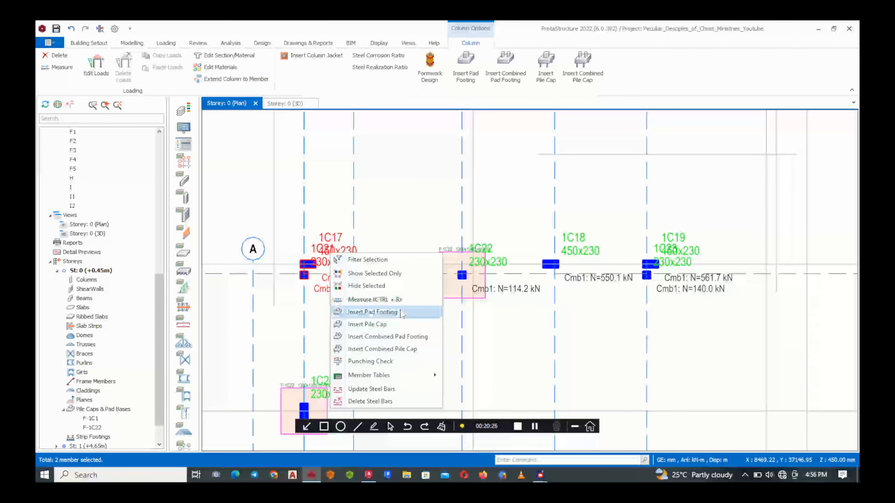
click(401, 338)
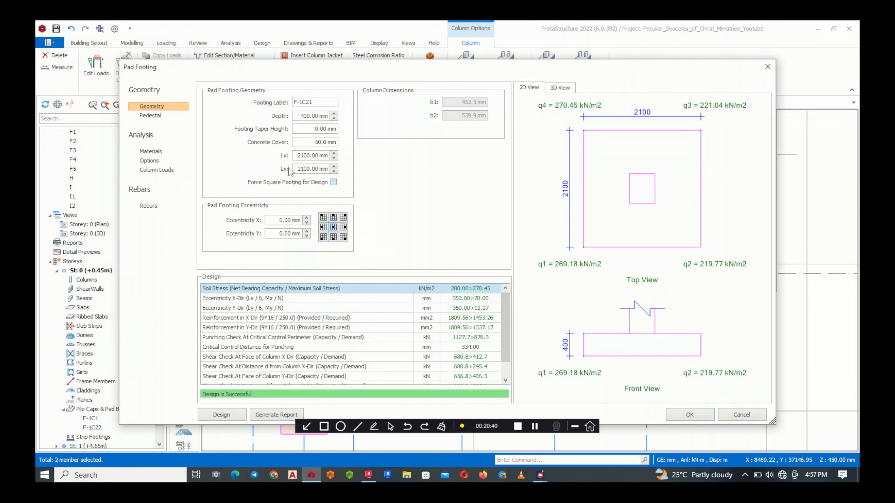
click(334, 118)
click(689, 414)
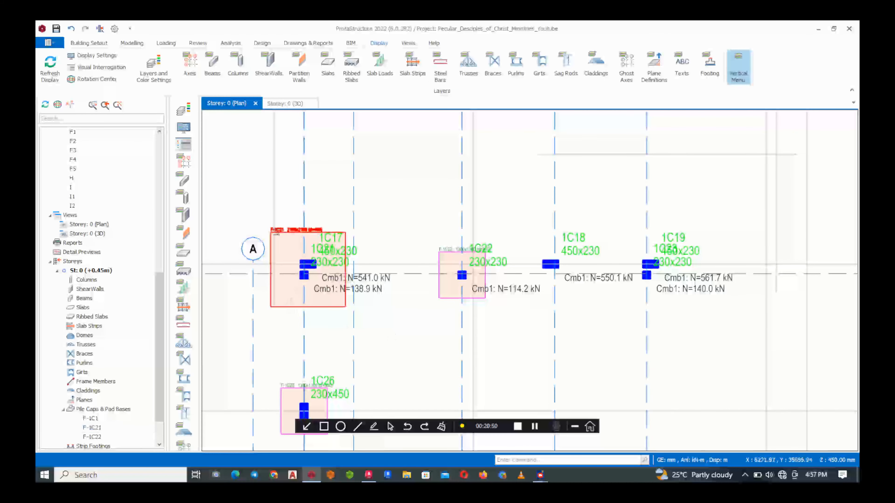
Inspect the placed footings across the plan and beneath the columns in the Storey 0 3D view
scroll(493, 294, down, 5)
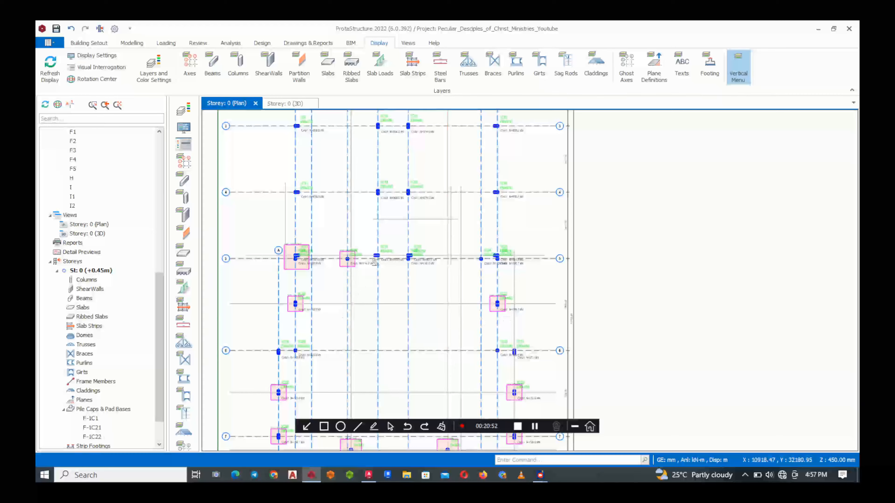
scroll(421, 262, down, 3)
scroll(421, 262, down, 3)
scroll(355, 372, up, 2)
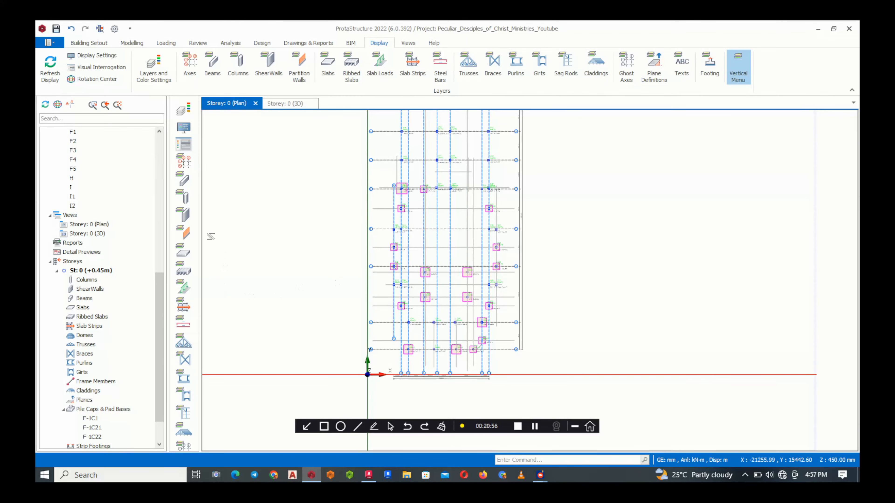
click(284, 104)
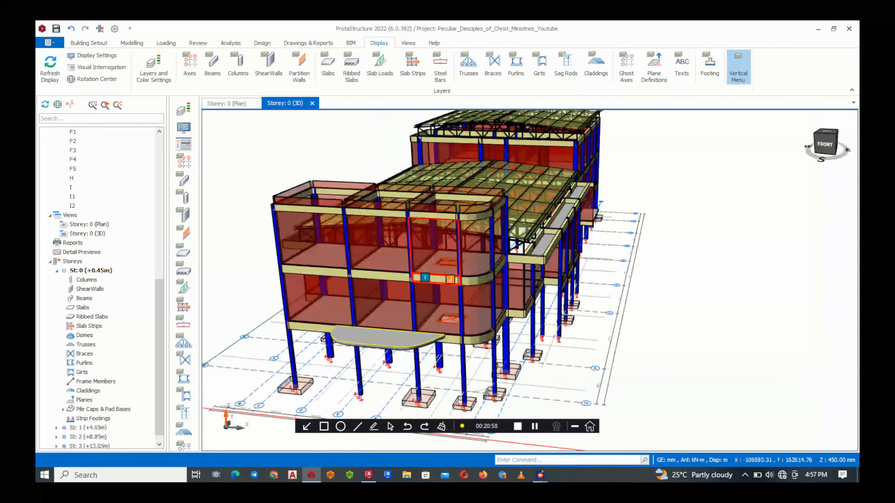
scroll(455, 379, down, 2)
scroll(468, 380, up, 2)
mouse_move(470, 382)
middle_down()
mouse_move(468, 372)
mouse_move(531, 364)
mouse_move(529, 376)
mouse_move(458, 376)
middle_up()
scroll(455, 268, up, 2)
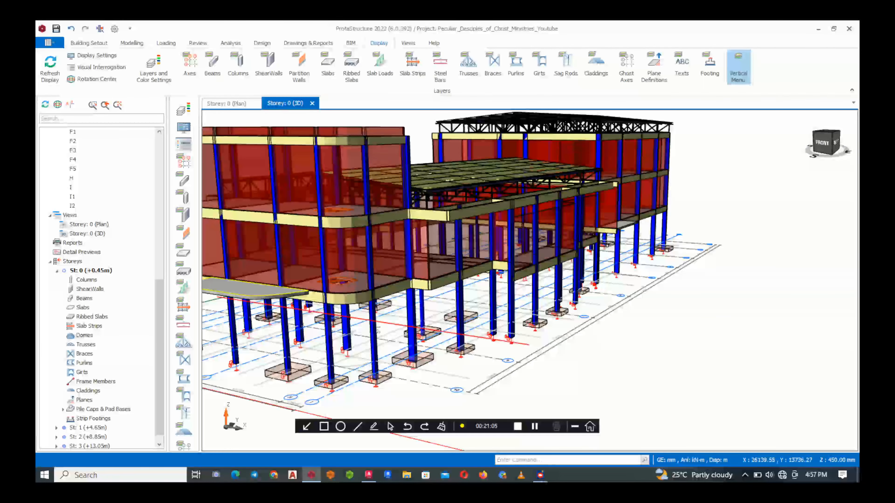
scroll(523, 325, down, 2)
mouse_move(336, 326)
middle_down()
mouse_move(334, 319)
mouse_move(369, 325)
mouse_move(399, 309)
mouse_move(325, 306)
middle_up()
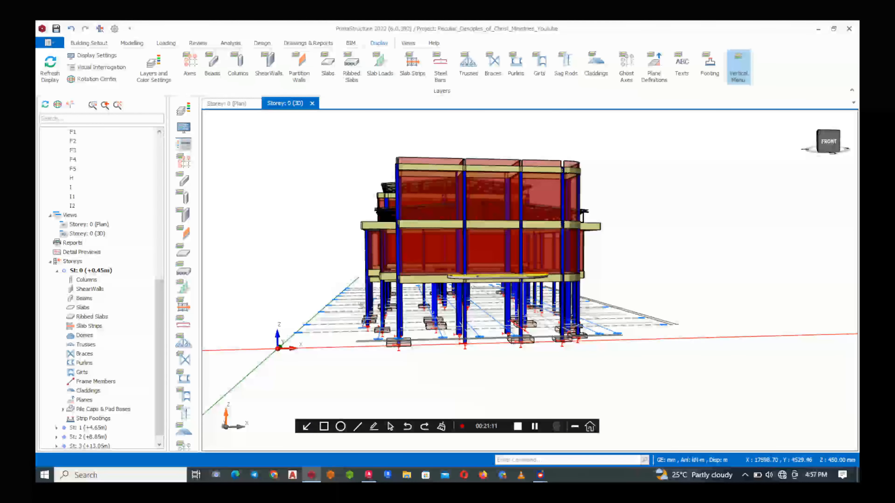